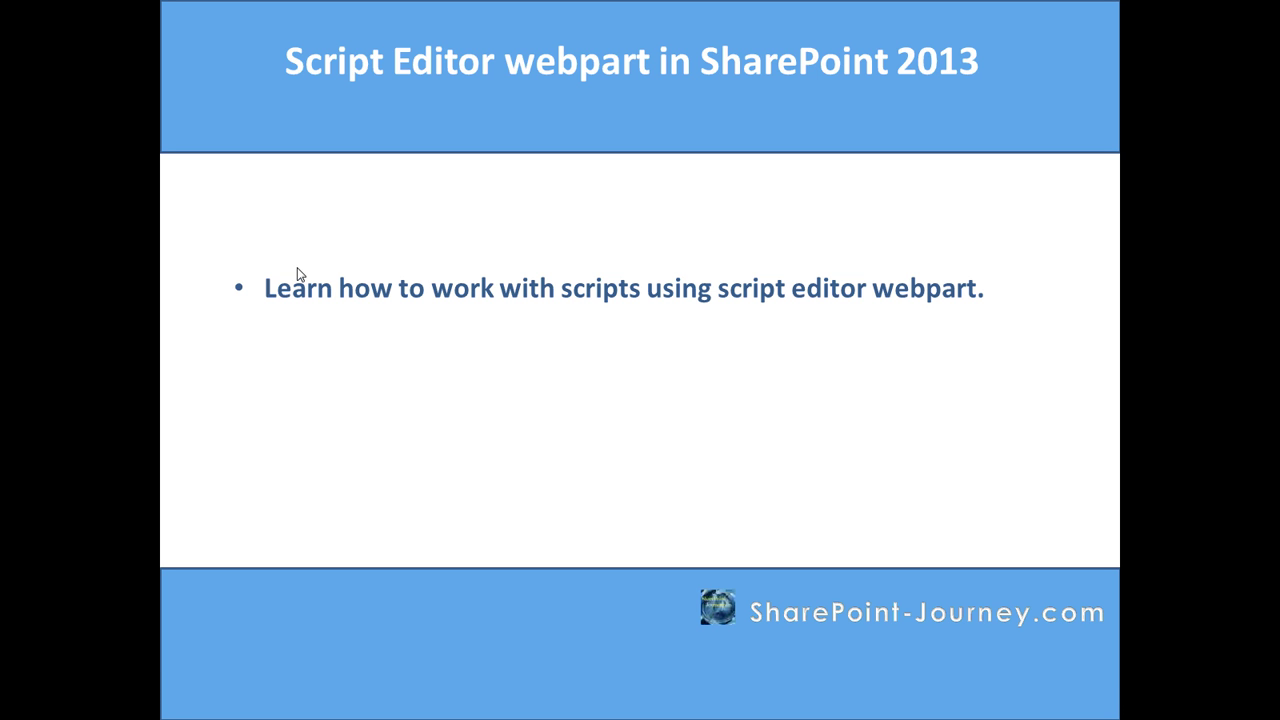
Step: Switch from the PowerPoint title slide to the Remote Desktop window showing the SharePoint site
{"action": "key", "text": "alt+Tab"}
{"action": "key", "text": "alt+Tab"}
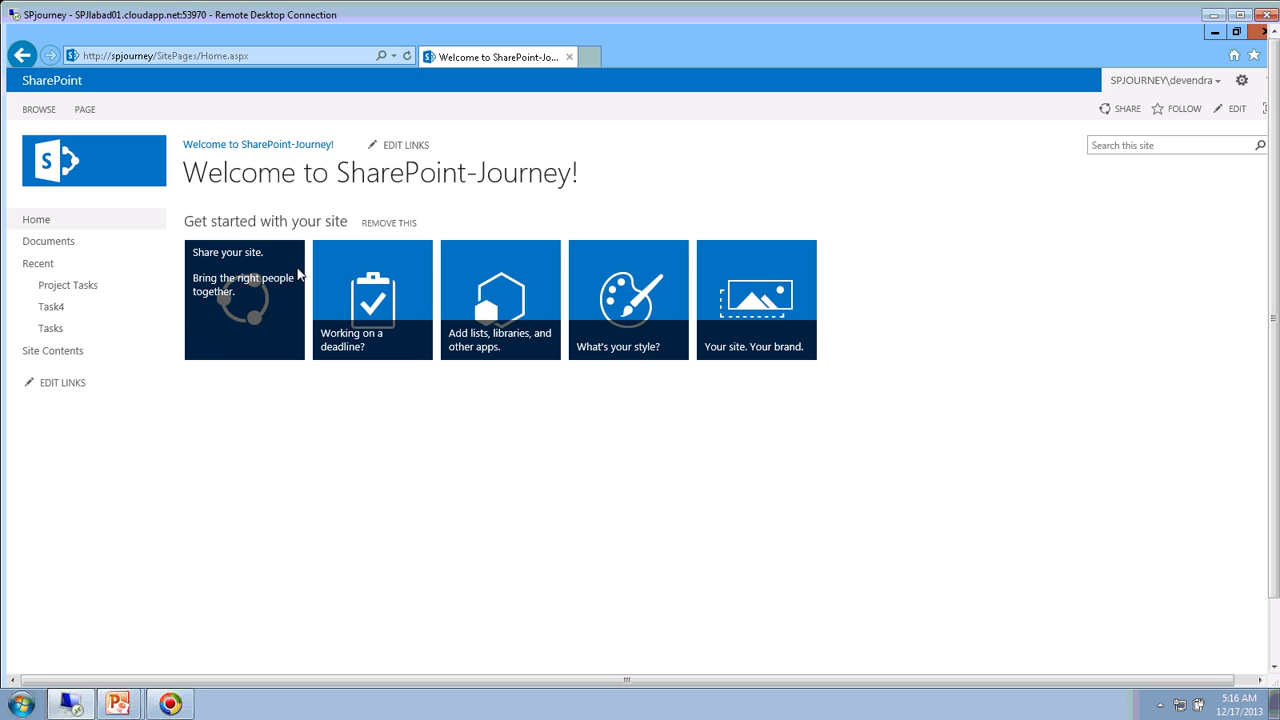
Step: Maximize the remote session and put the SharePoint-Journey home page into edit mode, showing Insert options
{"action": "left_click", "coordinate": [1240, 14]}
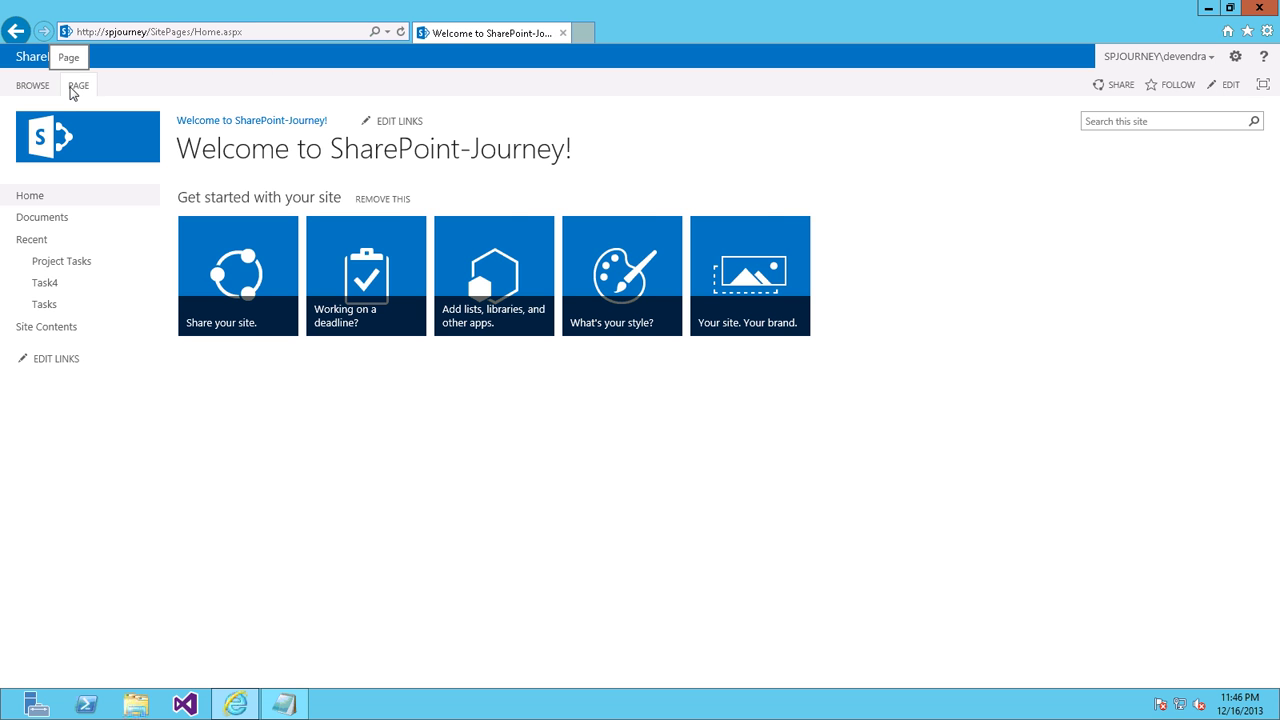
{"action": "left_click", "coordinate": [74, 87]}
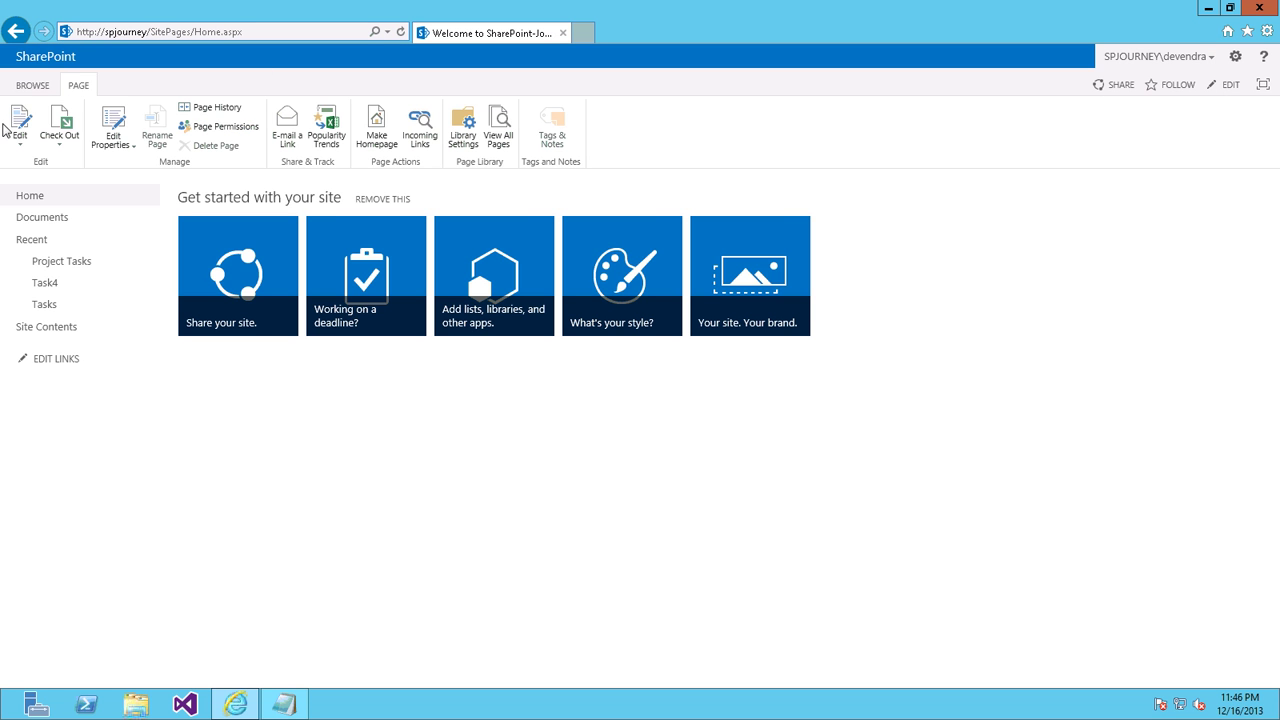
{"action": "left_click", "coordinate": [19, 127]}
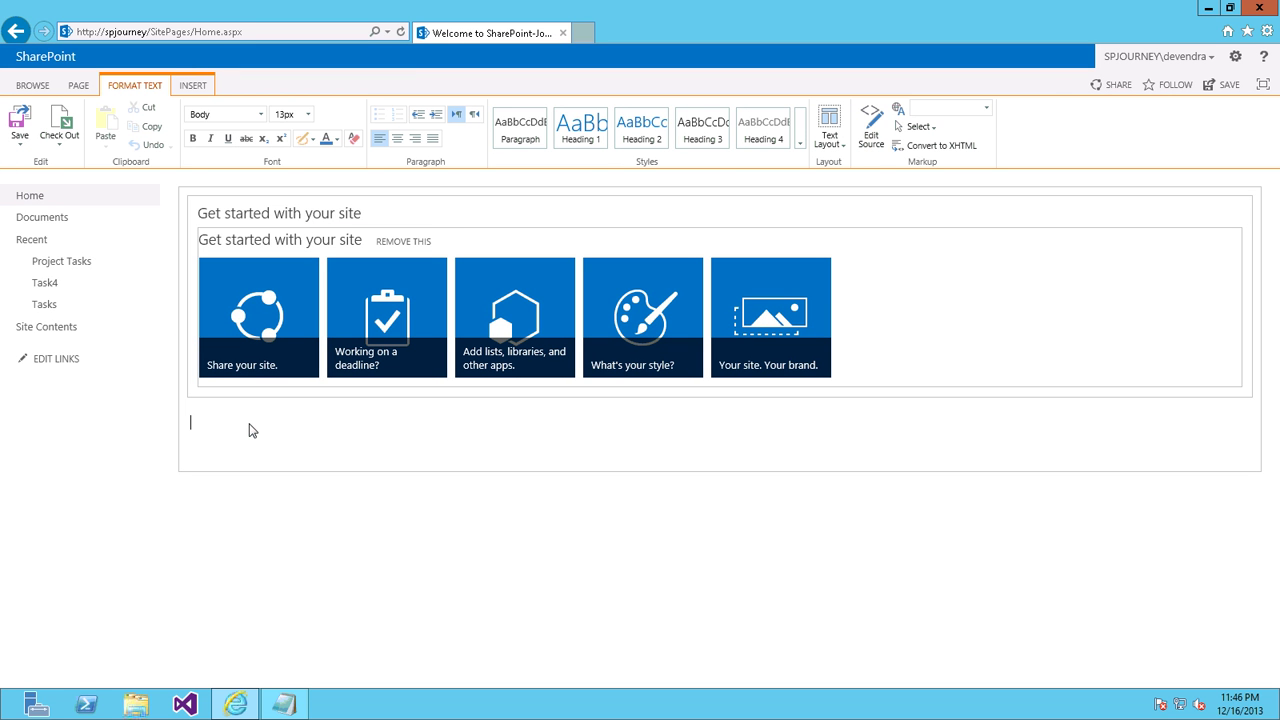
{"action": "left_click", "coordinate": [189, 86]}
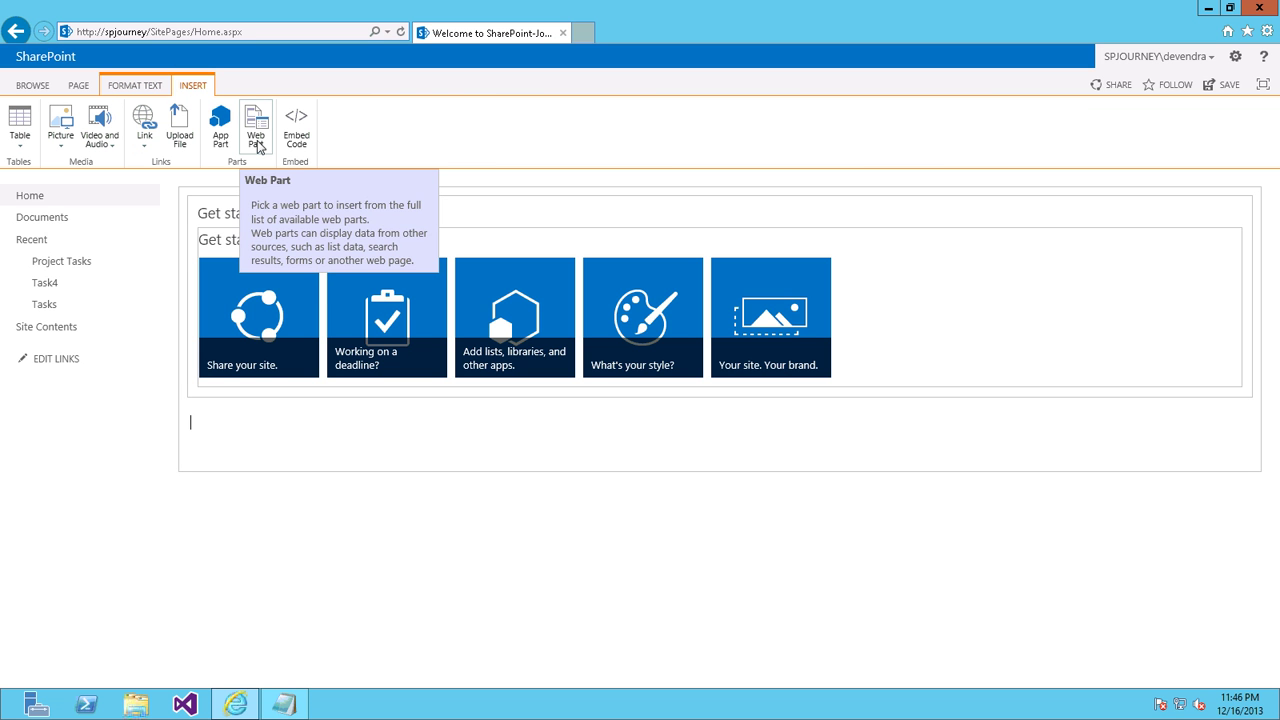
Step: Add the Script Editor web part from the Media and Content category to the page
{"action": "left_click", "coordinate": [256, 140]}
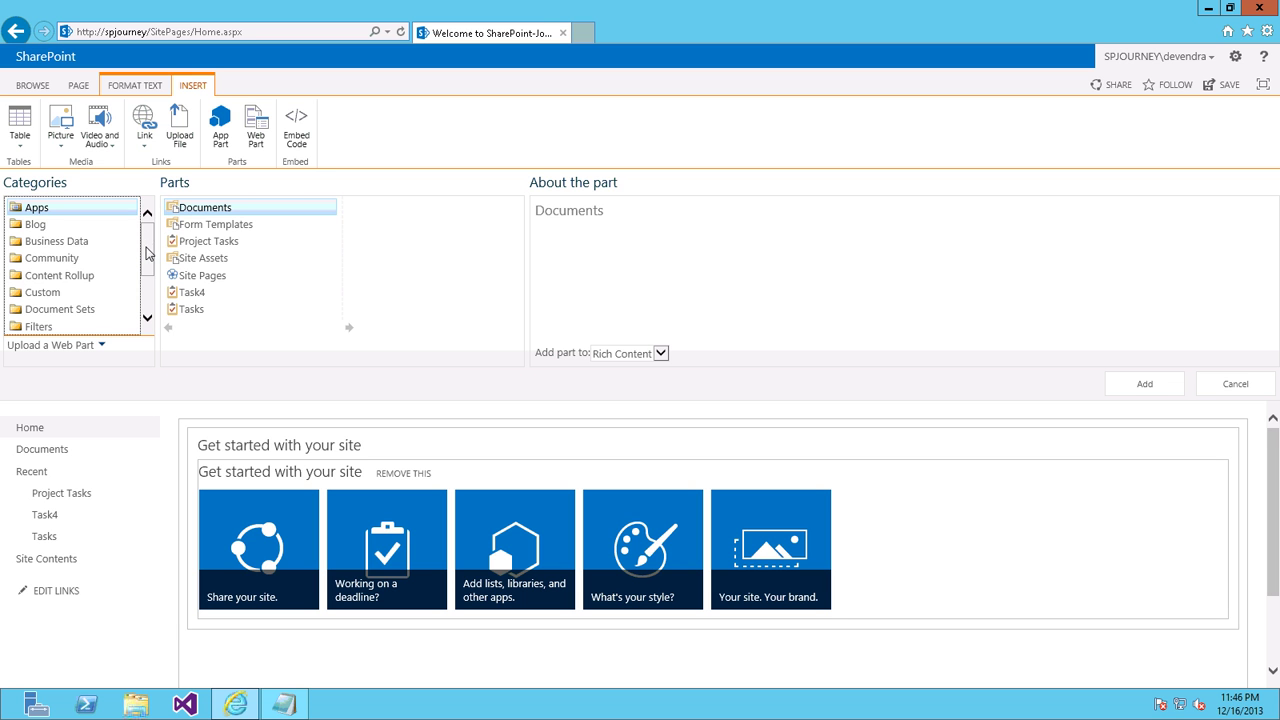
{"action": "left_click_drag", "start_coordinate": [148, 250], "coordinate": [147, 281]}
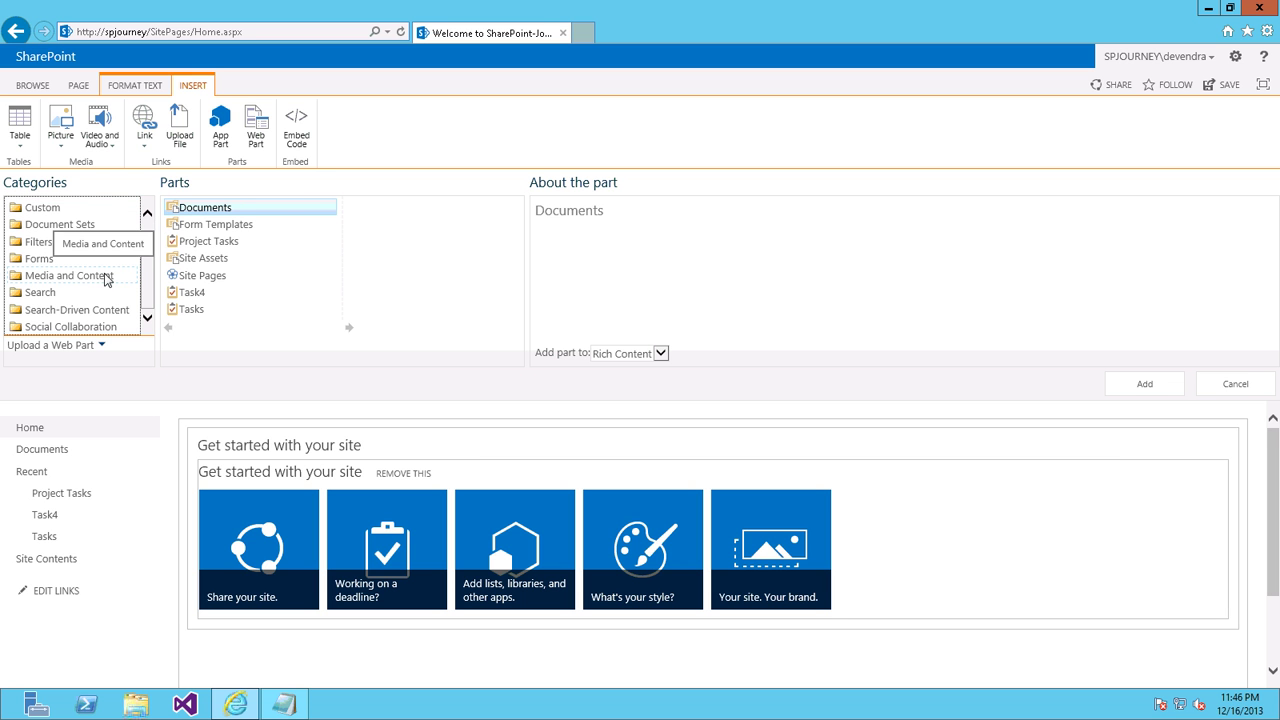
{"action": "left_click", "coordinate": [107, 279]}
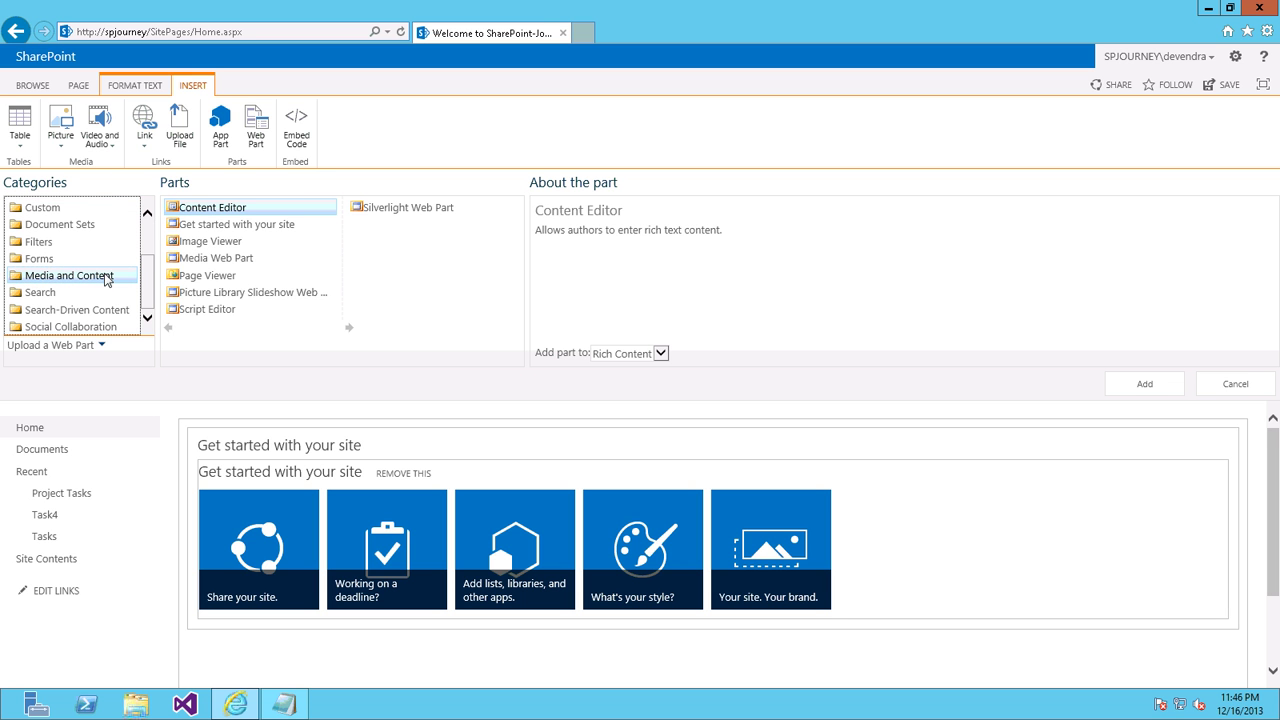
{"action": "left_click", "coordinate": [198, 312]}
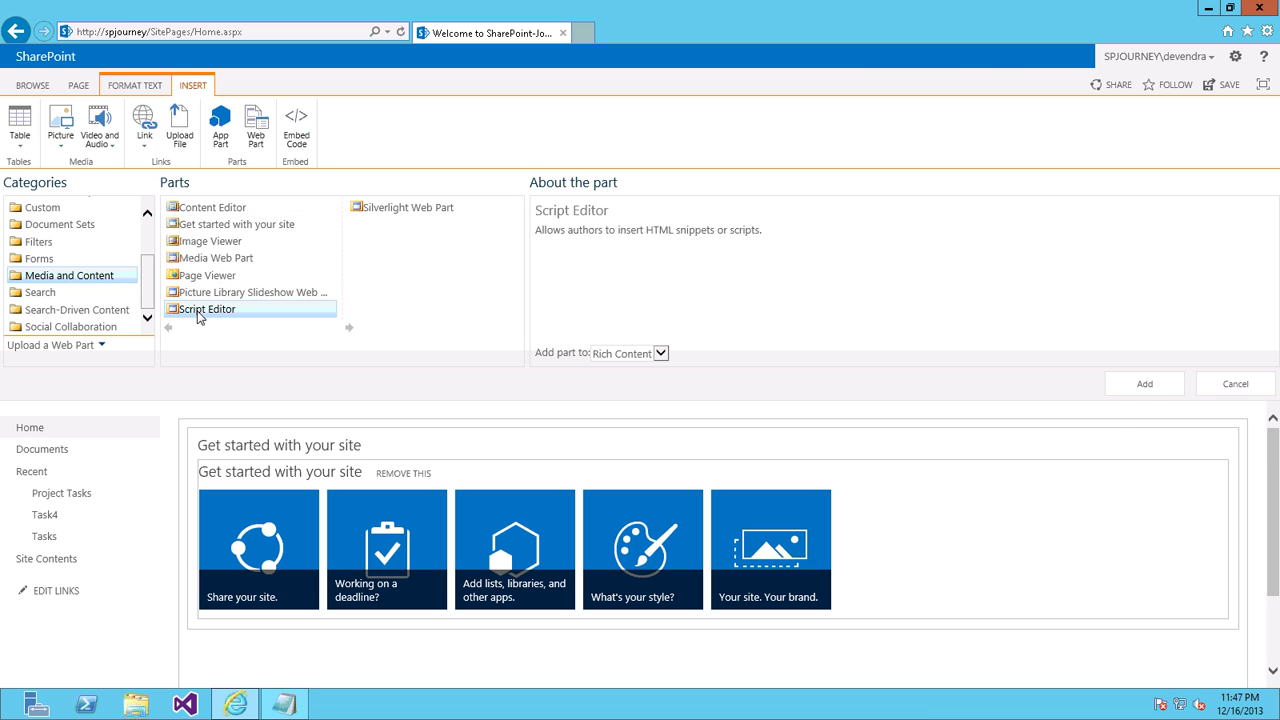
{"action": "left_click", "coordinate": [1147, 387]}
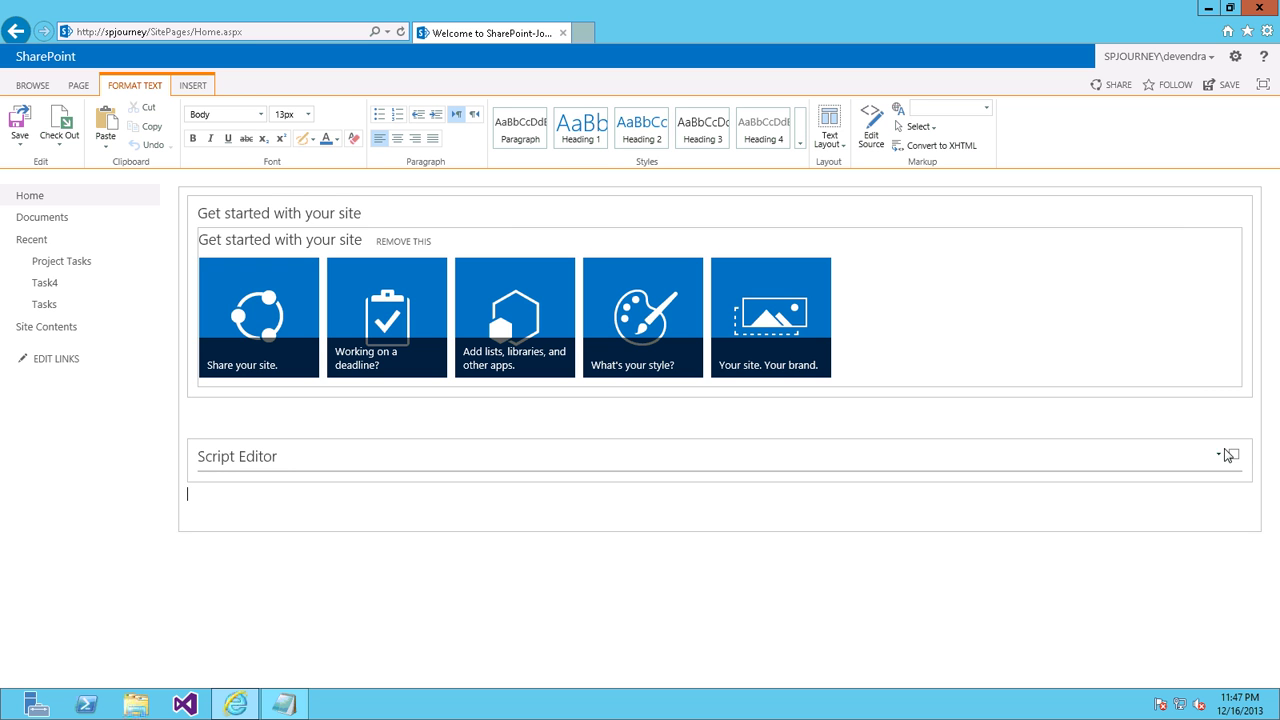
{"action": "mouse_move", "coordinate": [1220, 457]}
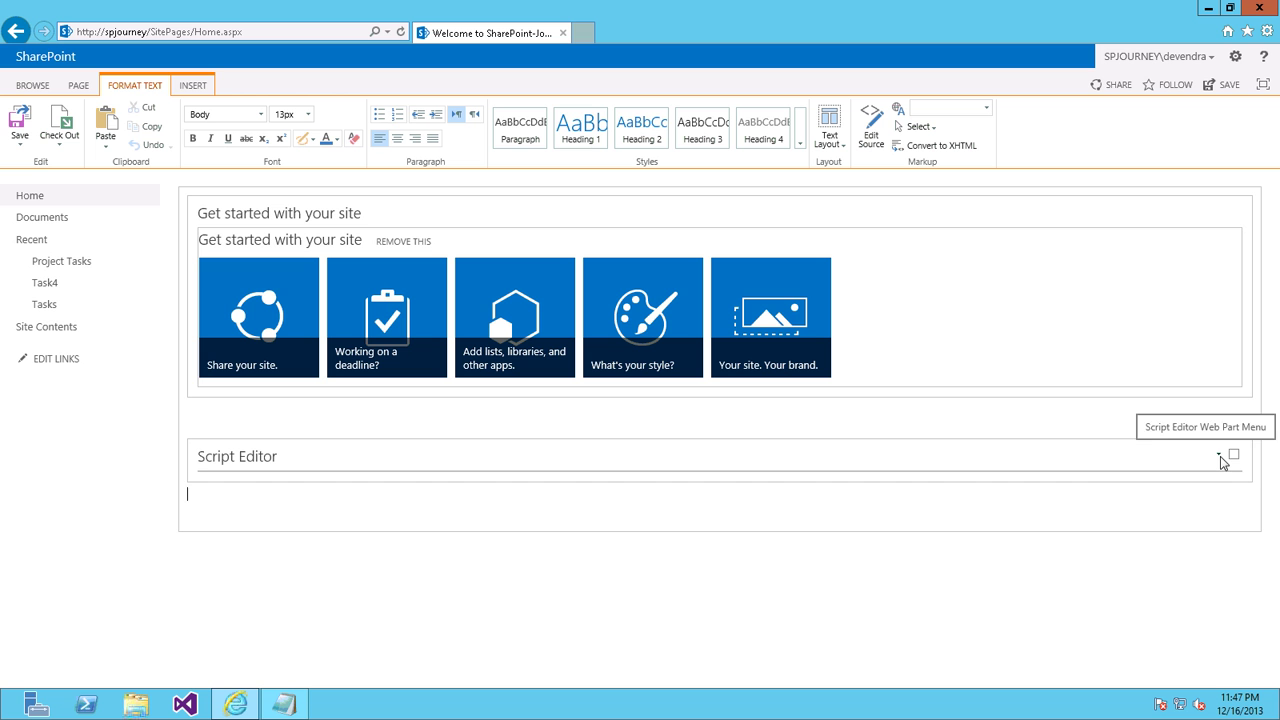
Step: Use Edit Web Part on the Script Editor to reach its empty Embed snippet box
{"action": "left_click", "coordinate": [1219, 458]}
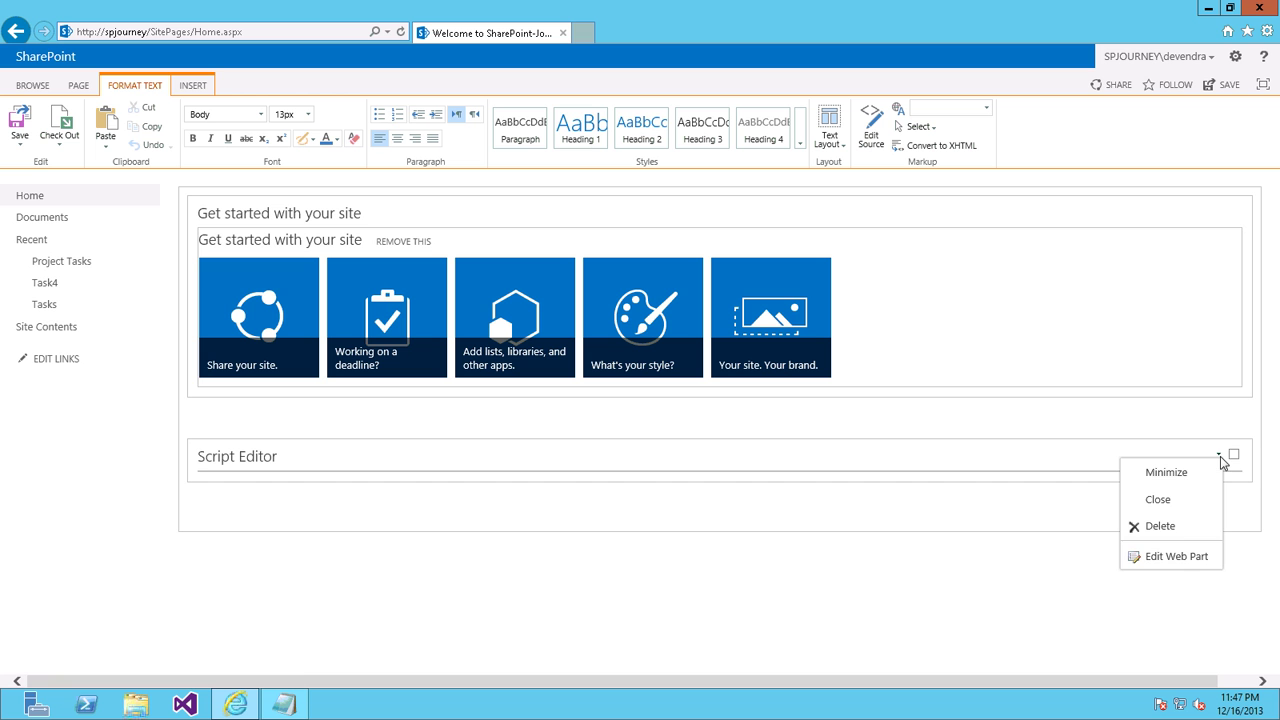
{"action": "left_click", "coordinate": [1176, 556]}
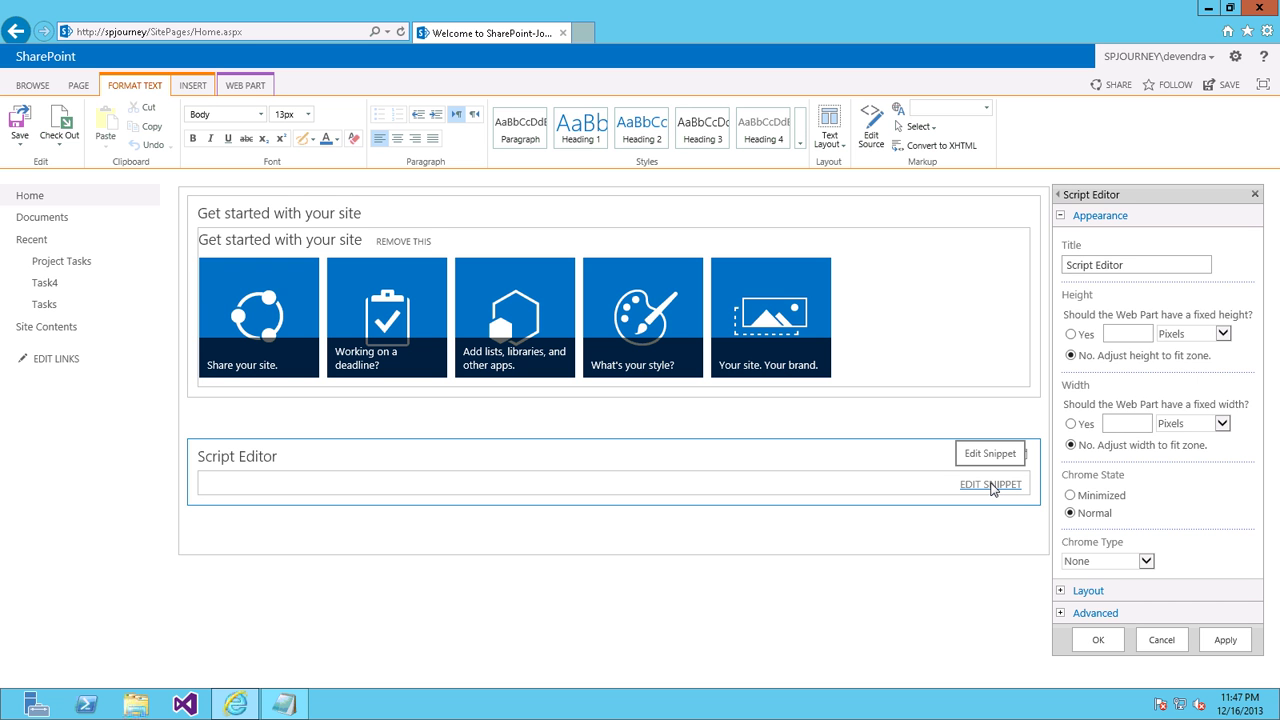
{"action": "left_click", "coordinate": [990, 485]}
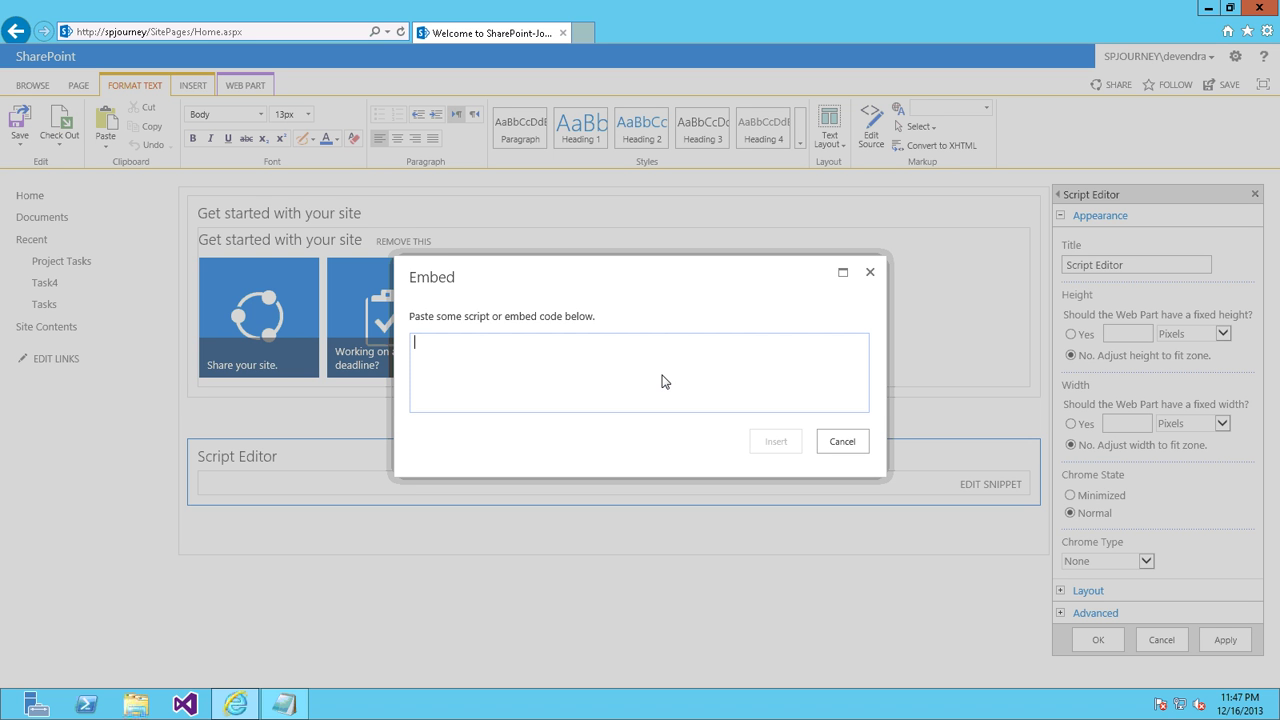
Step: Enter <script>alert('Welcome to SP 2013')</script> as the web part's embed code
{"action": "type", "text": "<scr"}
{"action": "type", "text": "ipt"}
{"action": "type", "text": "<"}
{"action": "key", "text": "BackSpace"}
{"action": "type", "text": "> </s"}
{"action": "type", "text": "cript"}
{"action": "type", "text": ">"}
{"action": "key", "text": "Left"}
{"action": "key", "text": "Left"}
{"action": "key", "text": "Left"}
{"action": "key", "text": "Left"}
{"action": "key", "text": "Left"}
{"action": "key", "text": "Left"}
{"action": "key", "text": "Left"}
{"action": "type", "text": "alert"}
{"action": "type", "text": "('"}
{"action": "type", "text": "Wel"}
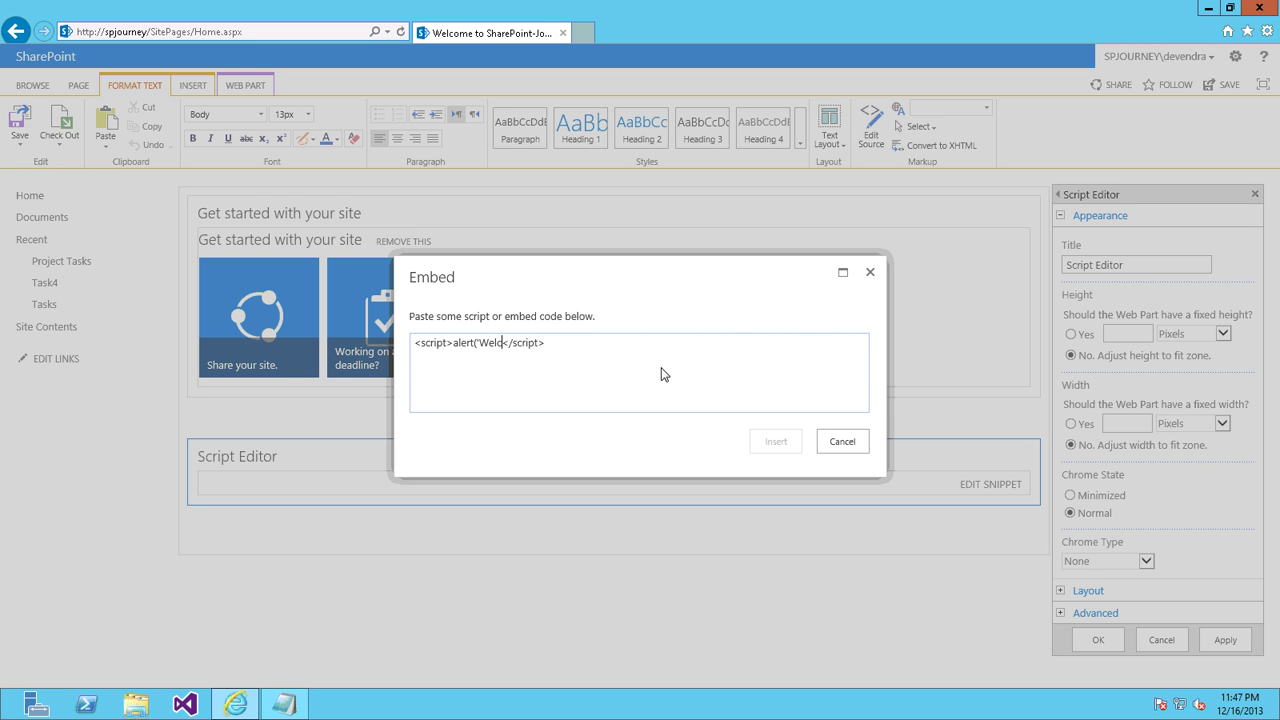
{"action": "type", "text": "come to SP"}
{"action": "type", "text": " 2013'"}
{"action": "type", "text": ")"}
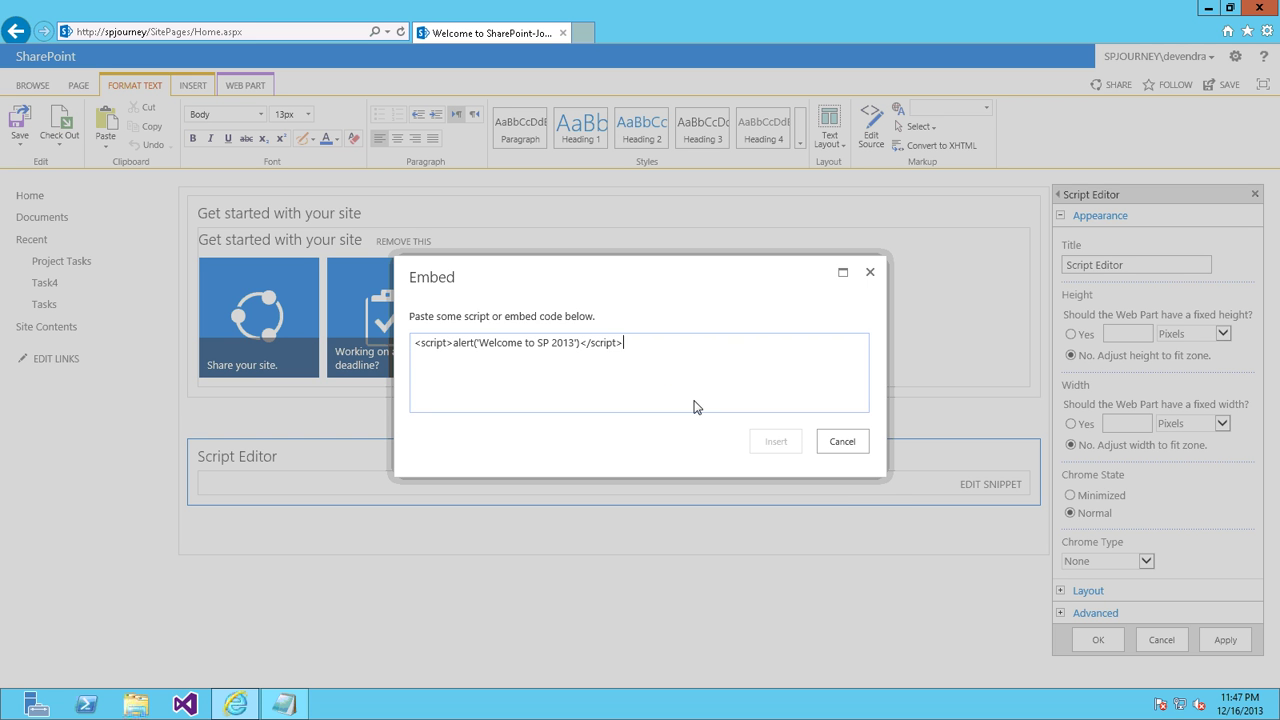
{"action": "left_click", "coordinate": [679, 439]}
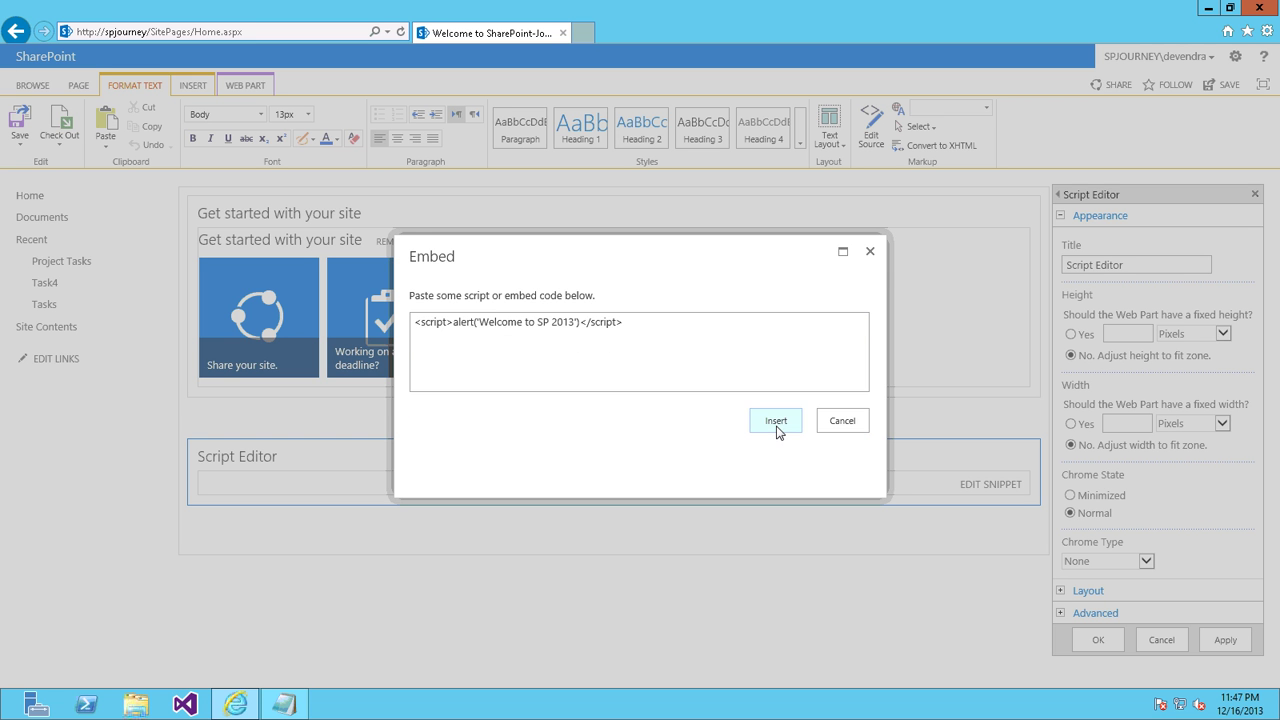
Step: Insert the welcome script, apply and confirm the web part settings, and save the home page
{"action": "left_click", "coordinate": [777, 426]}
{"action": "left_click", "coordinate": [1223, 640]}
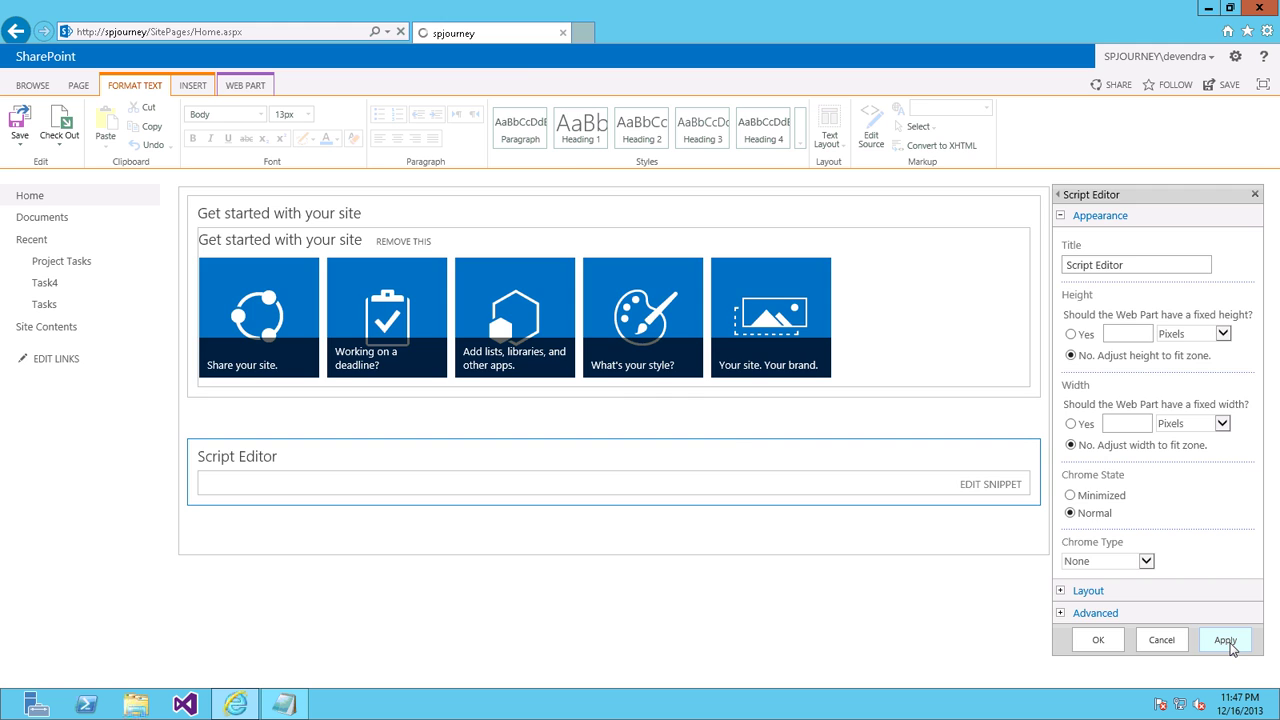
{"action": "left_click", "coordinate": [706, 411]}
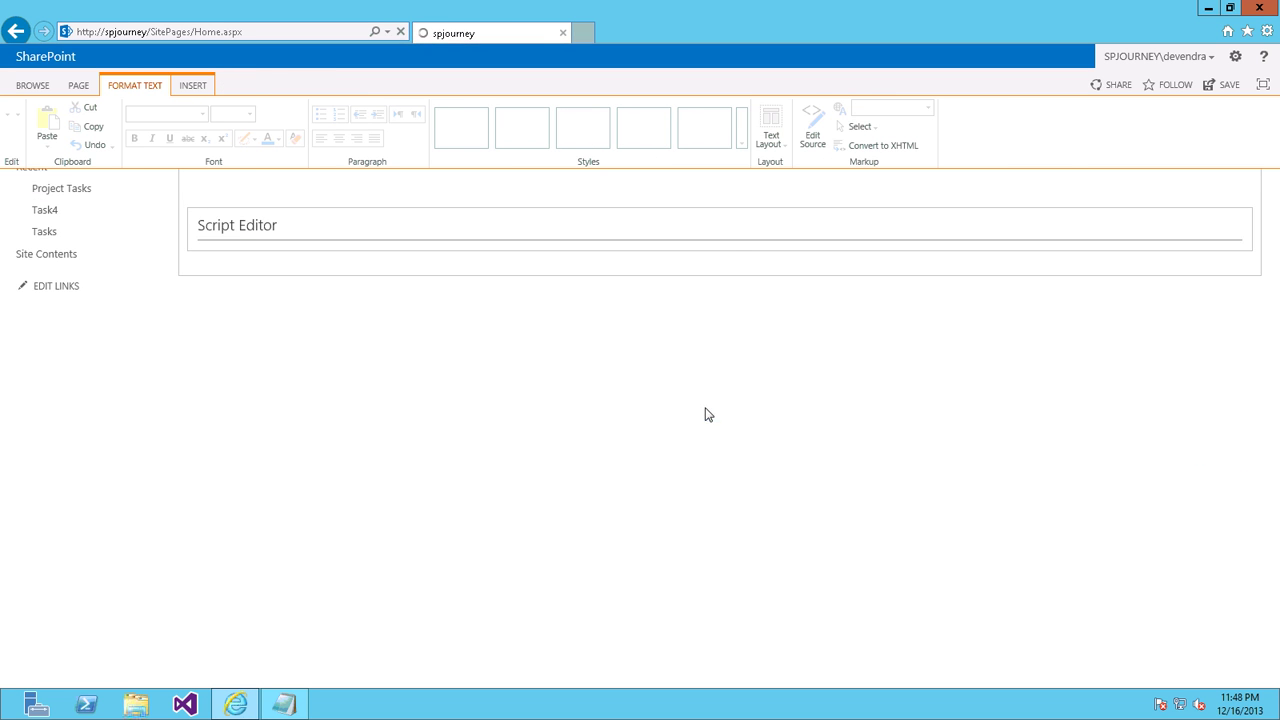
{"action": "left_click", "coordinate": [1098, 637]}
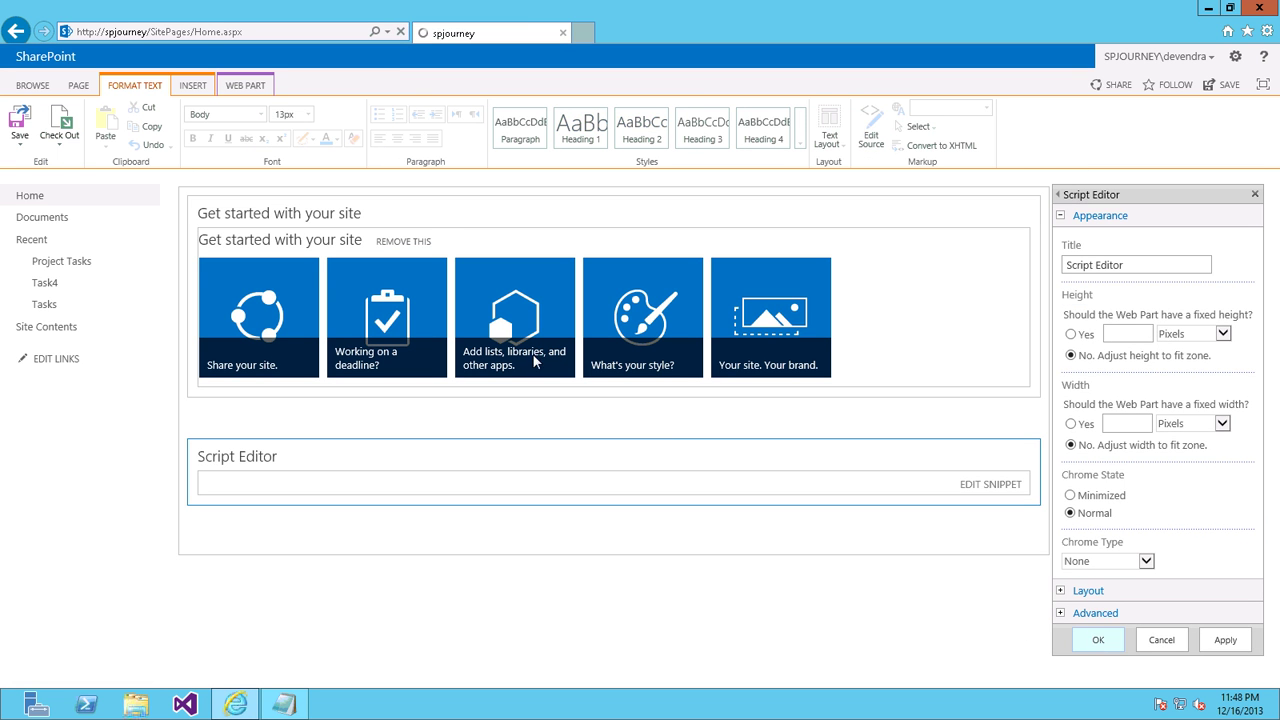
{"action": "left_click", "coordinate": [706, 418]}
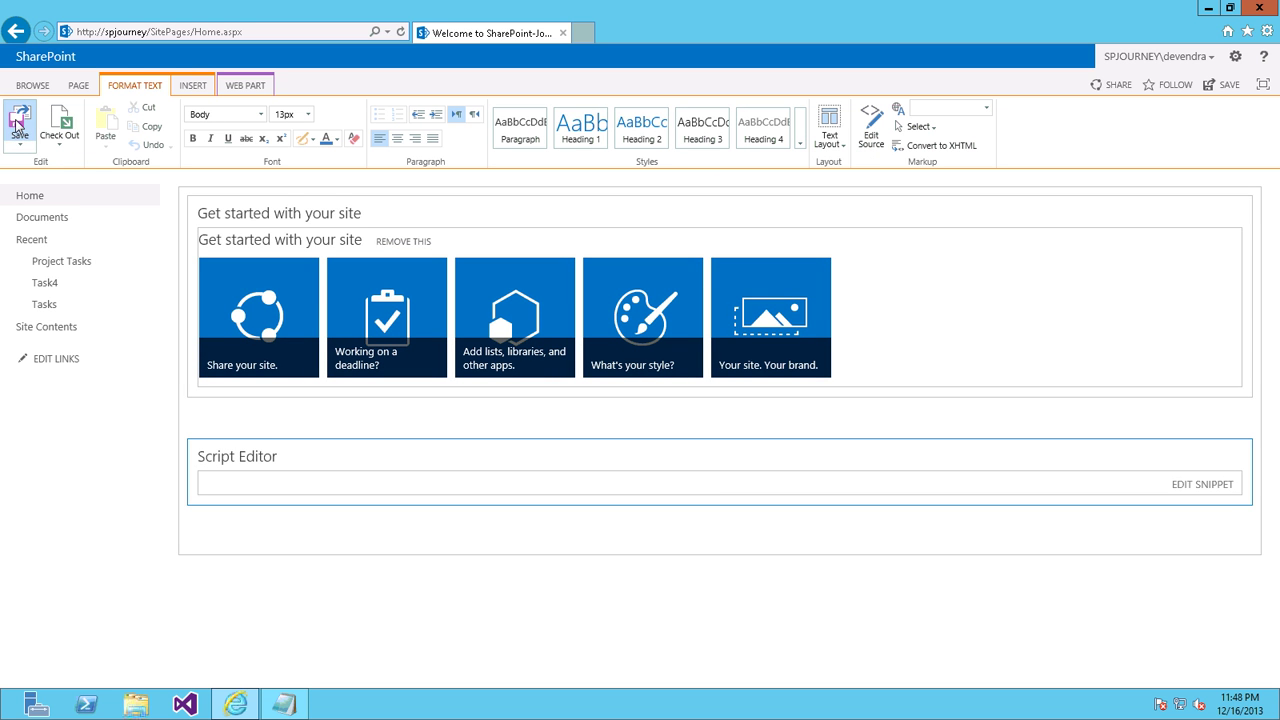
{"action": "left_click", "coordinate": [1222, 84]}
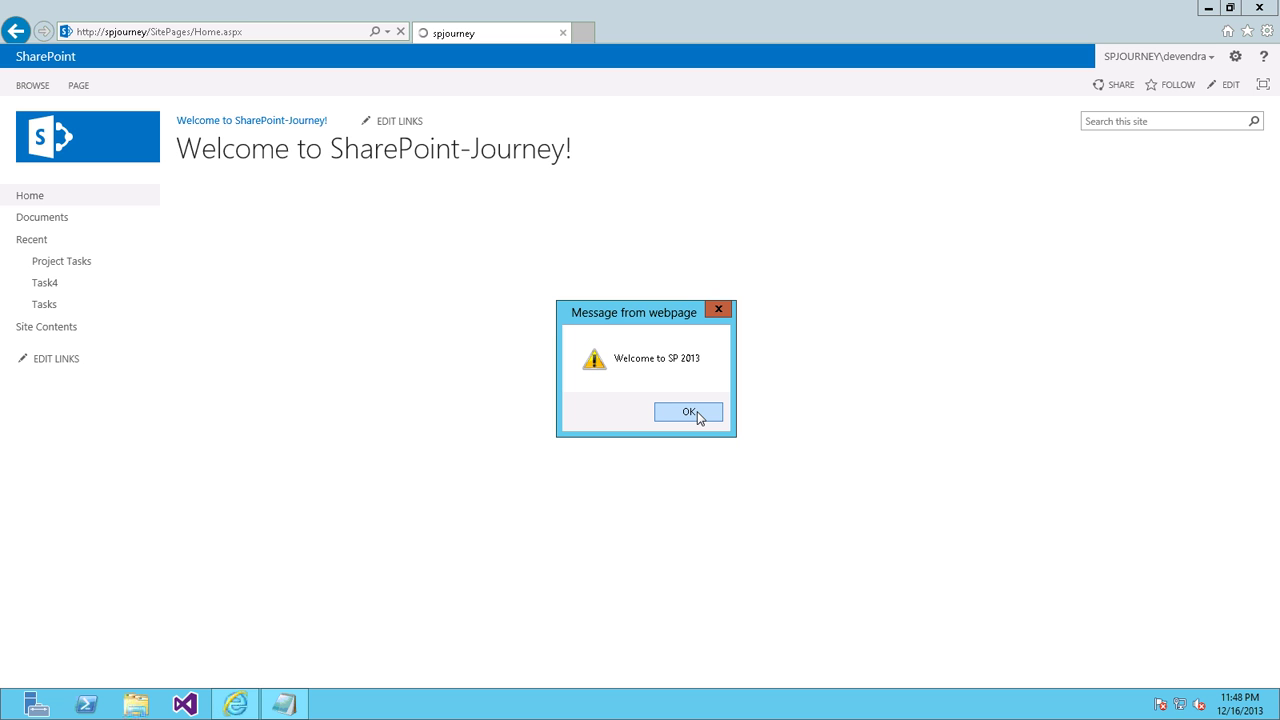
Step: Dismiss the welcome alert and put the home page back into edit mode
{"action": "left_click", "coordinate": [689, 412]}
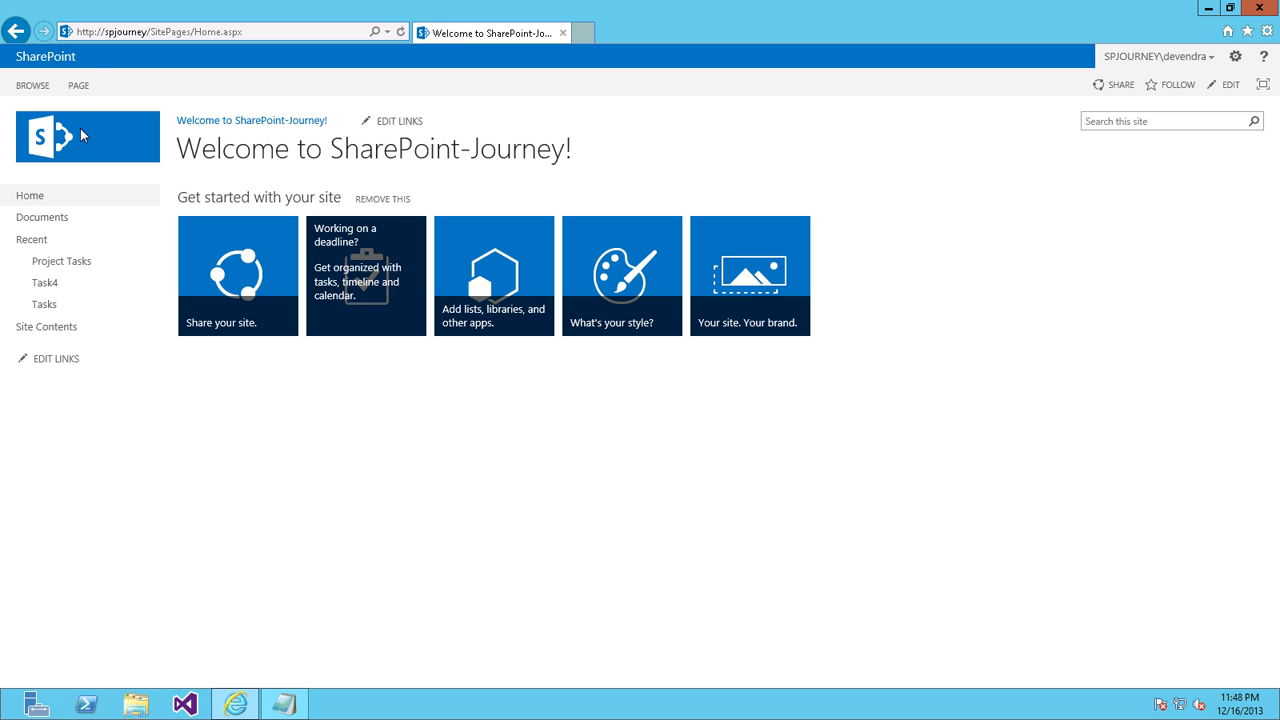
{"action": "left_click", "coordinate": [78, 86]}
{"action": "left_click", "coordinate": [18, 135]}
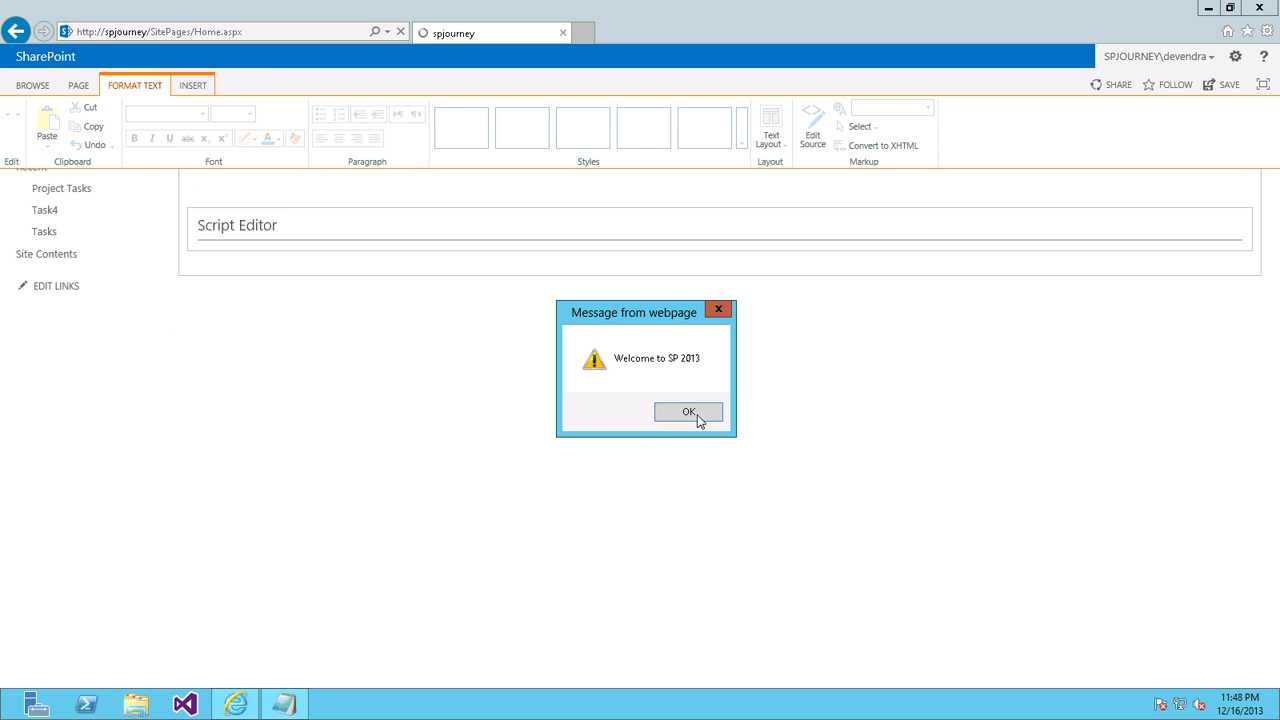
{"action": "left_click", "coordinate": [697, 420]}
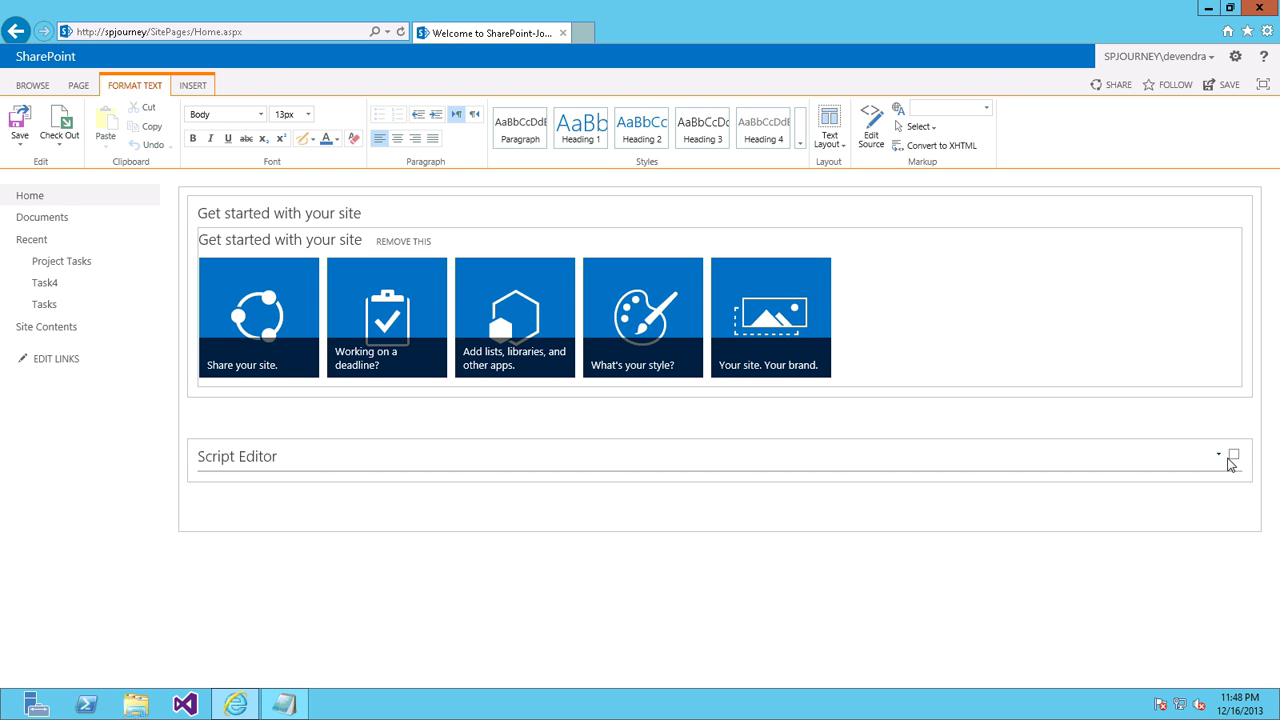
Step: Reopen the Script Editor's Edit Web Part settings and its embed snippet with the saved alert script
{"action": "left_click", "coordinate": [1216, 460]}
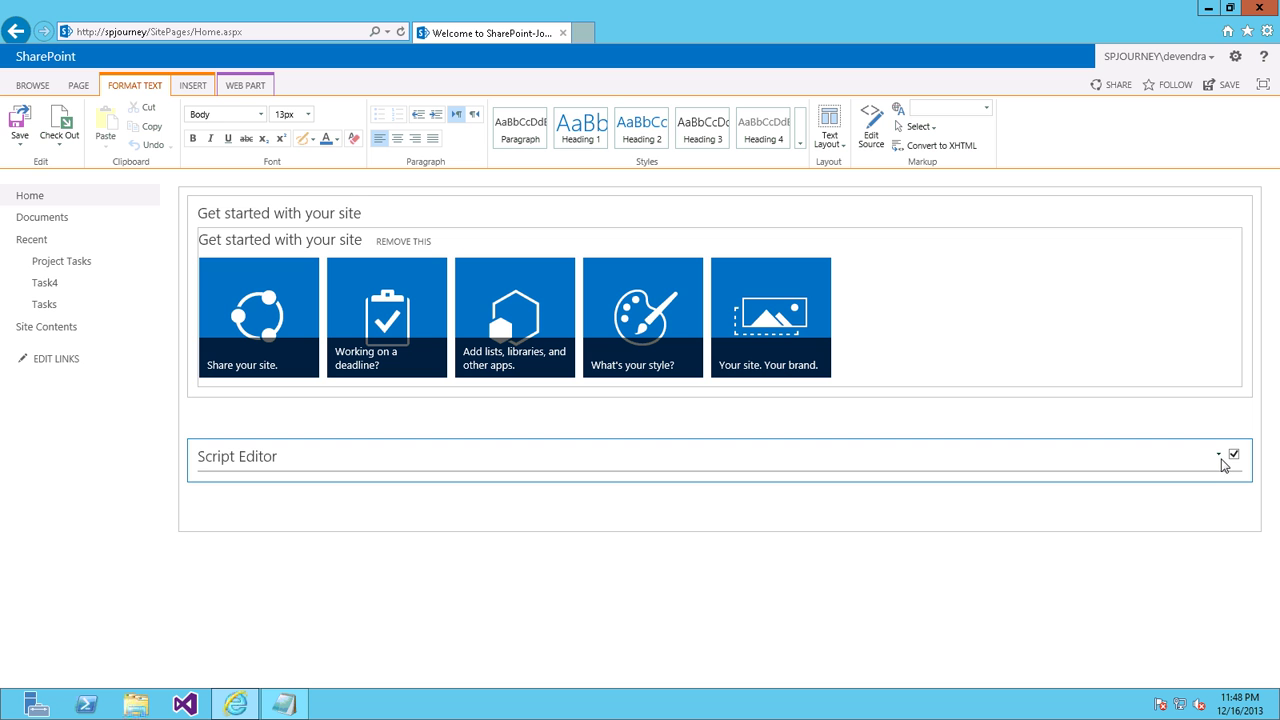
{"action": "left_click", "coordinate": [1220, 458]}
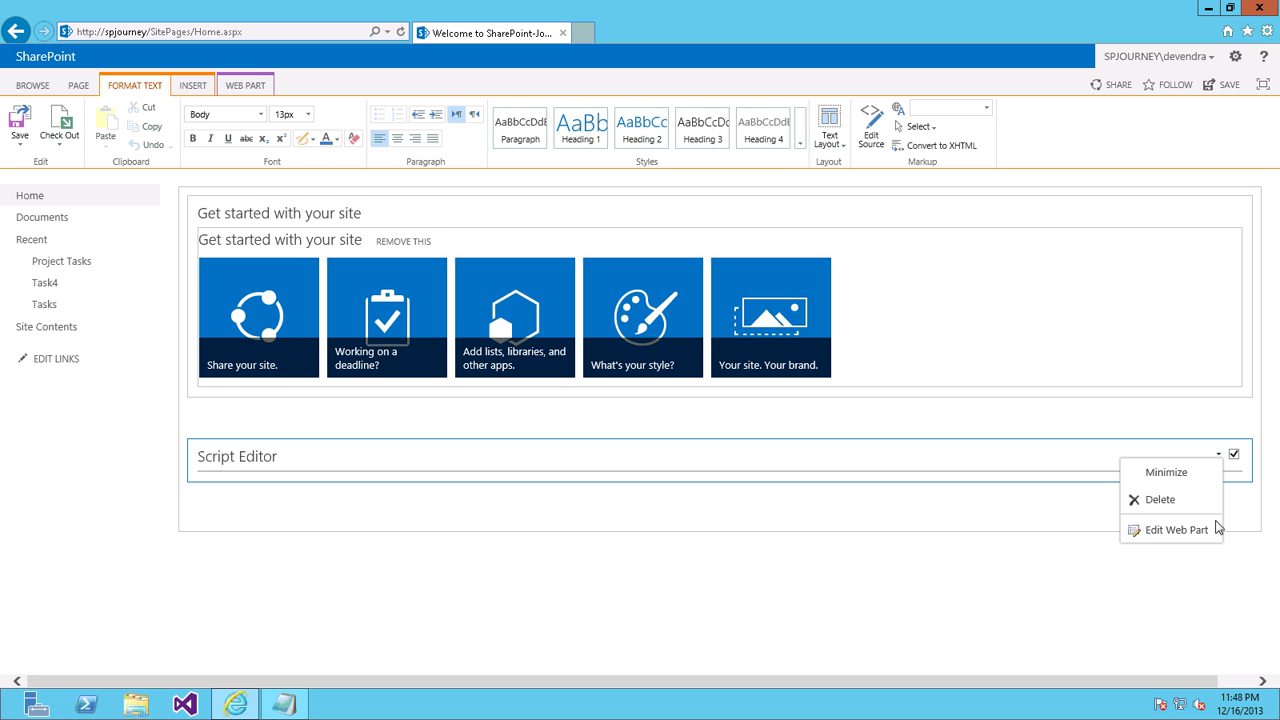
{"action": "left_click", "coordinate": [1194, 538]}
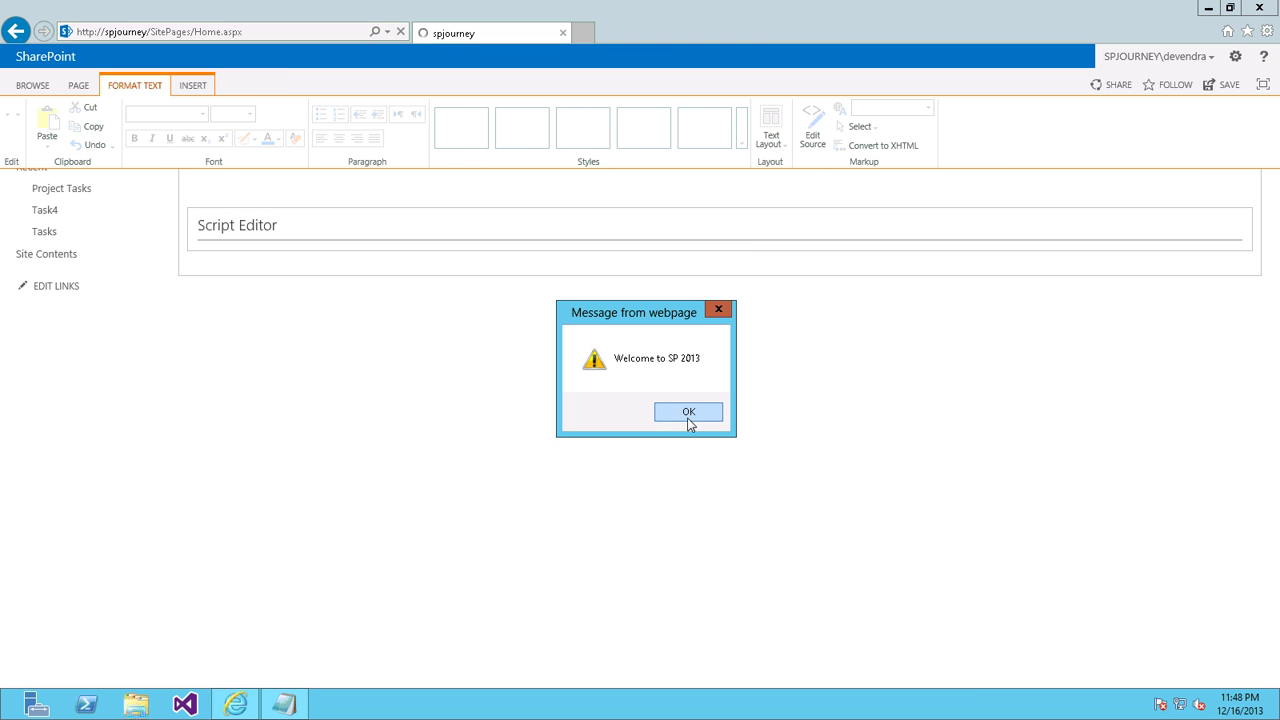
{"action": "left_click", "coordinate": [688, 421]}
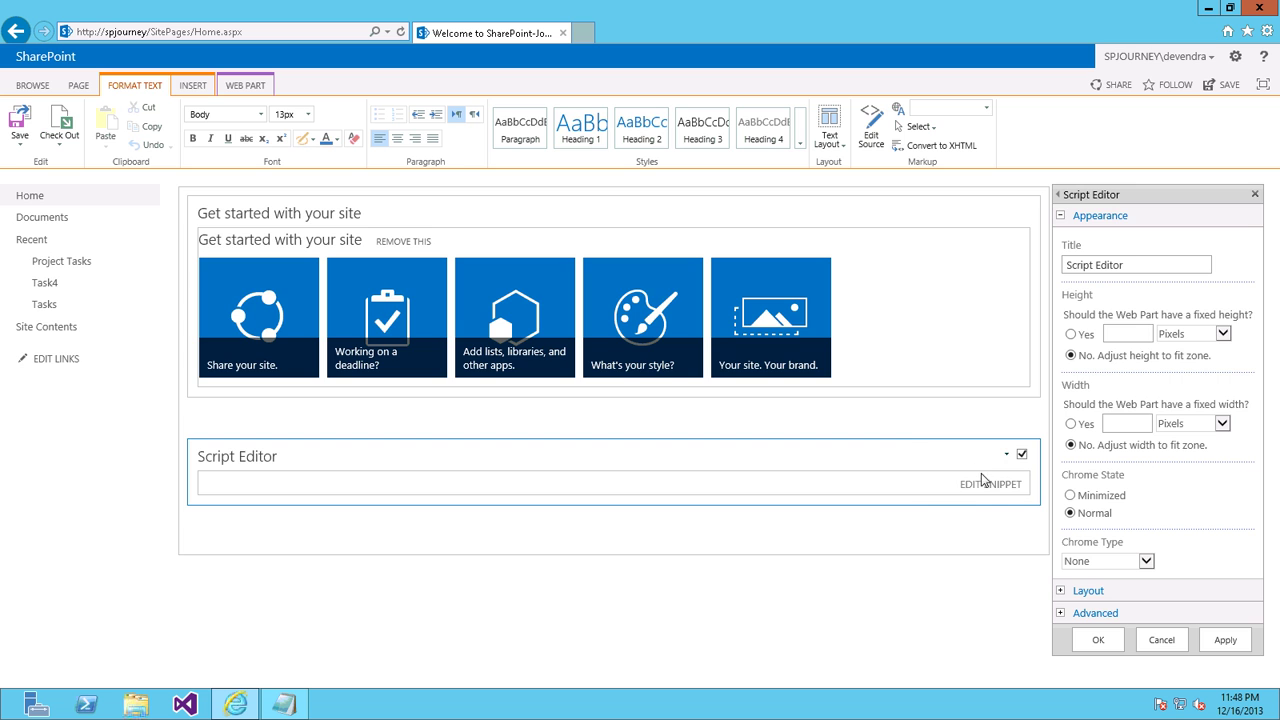
{"action": "left_click", "coordinate": [980, 485]}
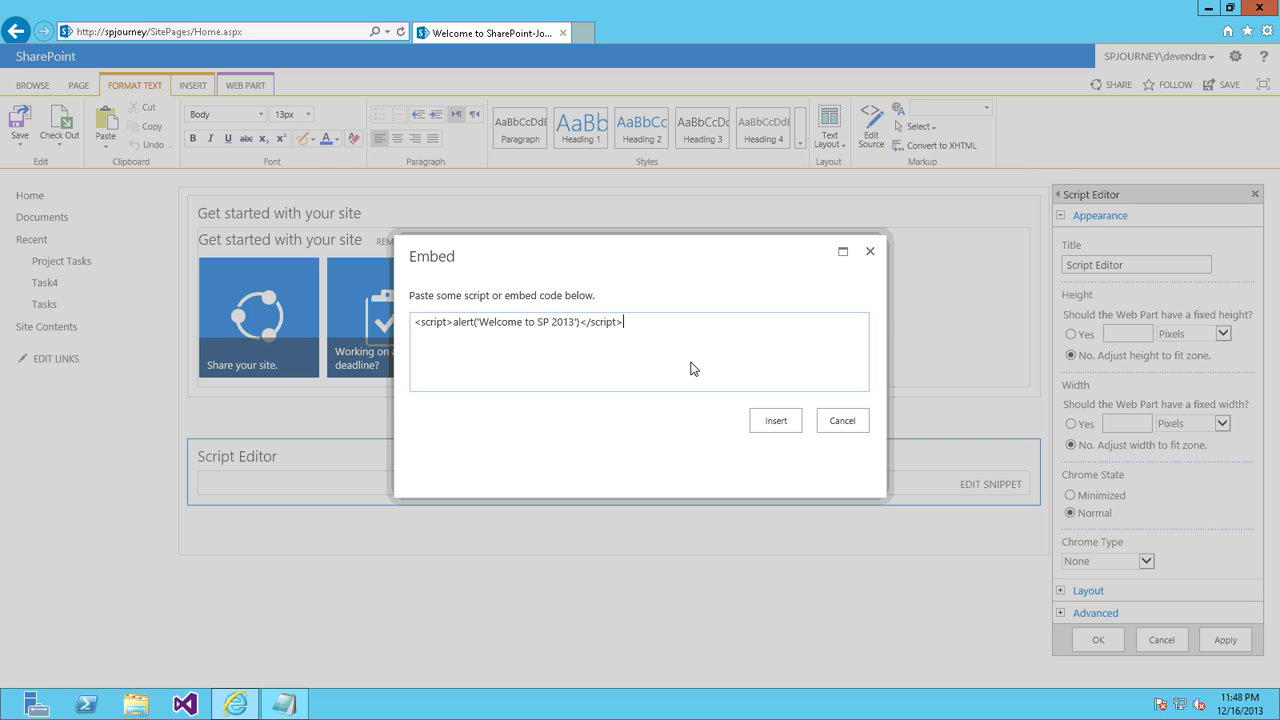
Step: Clear the old alert script from the Embed box and select the Get Site Groups code in script.txt
{"action": "key", "text": "ctrl+a"}
{"action": "key", "text": "Delete"}
{"action": "key", "text": "alt+Tab"}
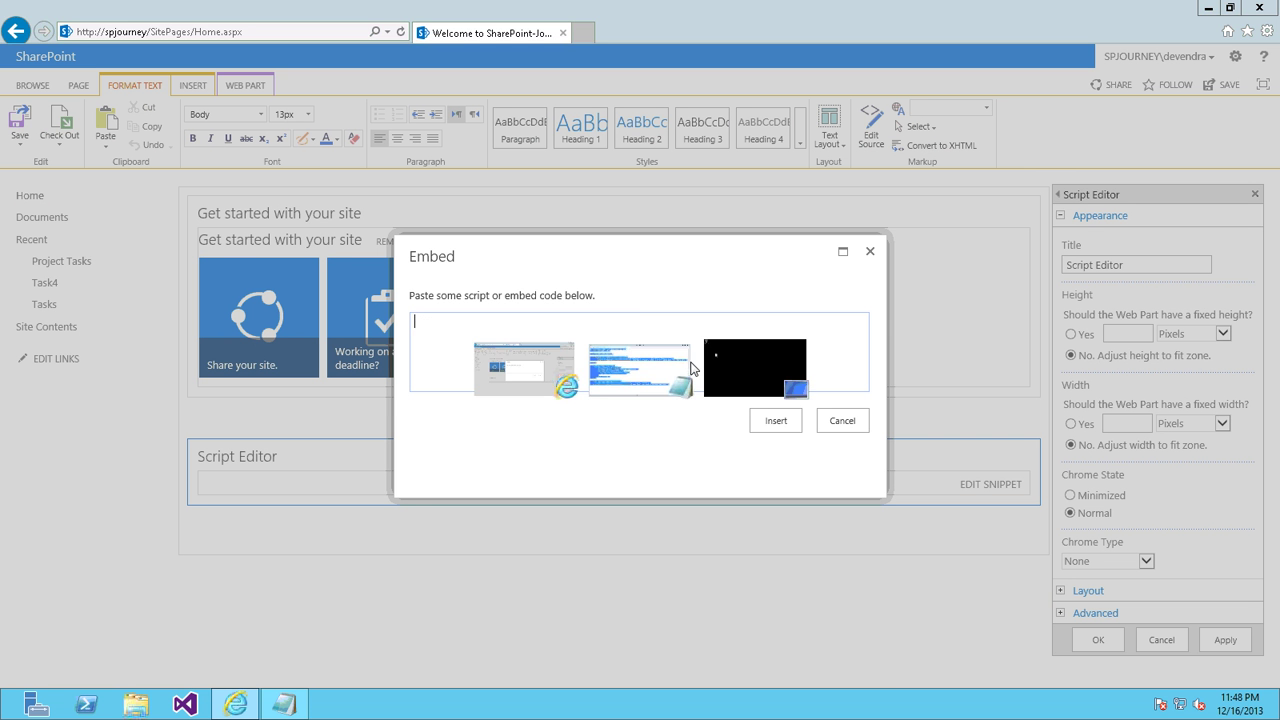
{"action": "key", "text": "super+d"}
{"action": "key", "text": "Return"}
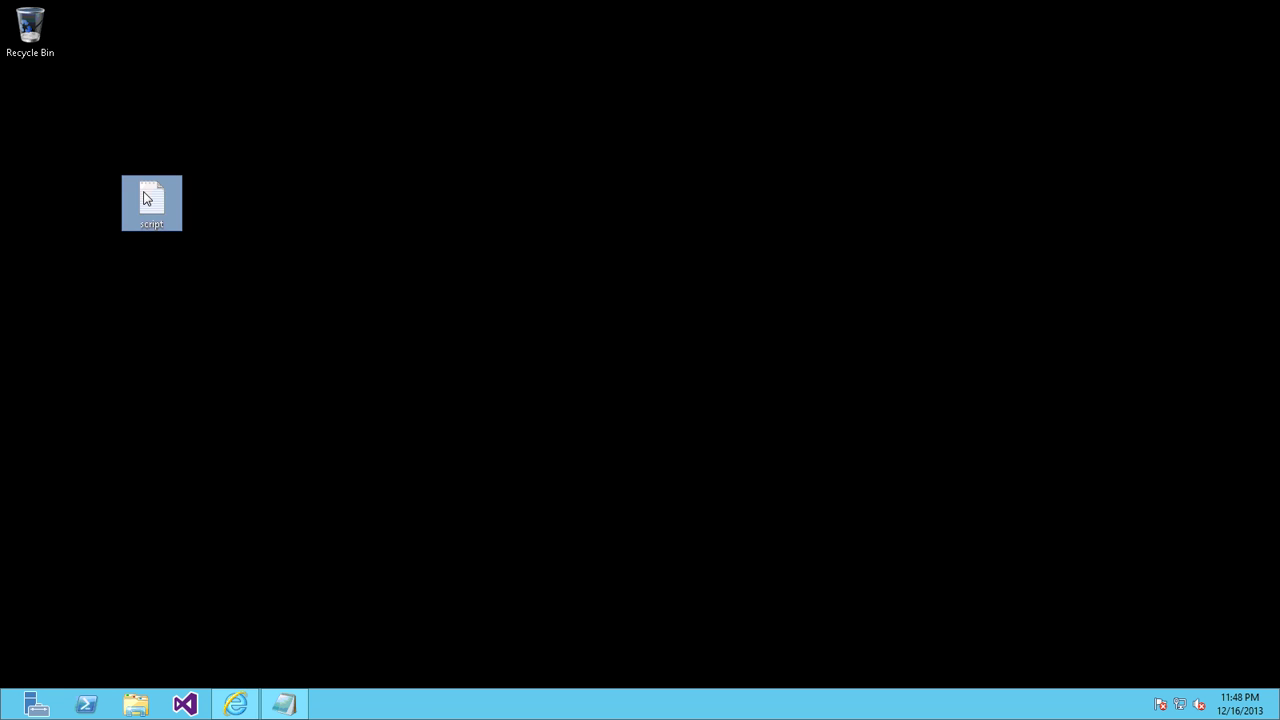
{"action": "key", "text": "ctrl+a"}
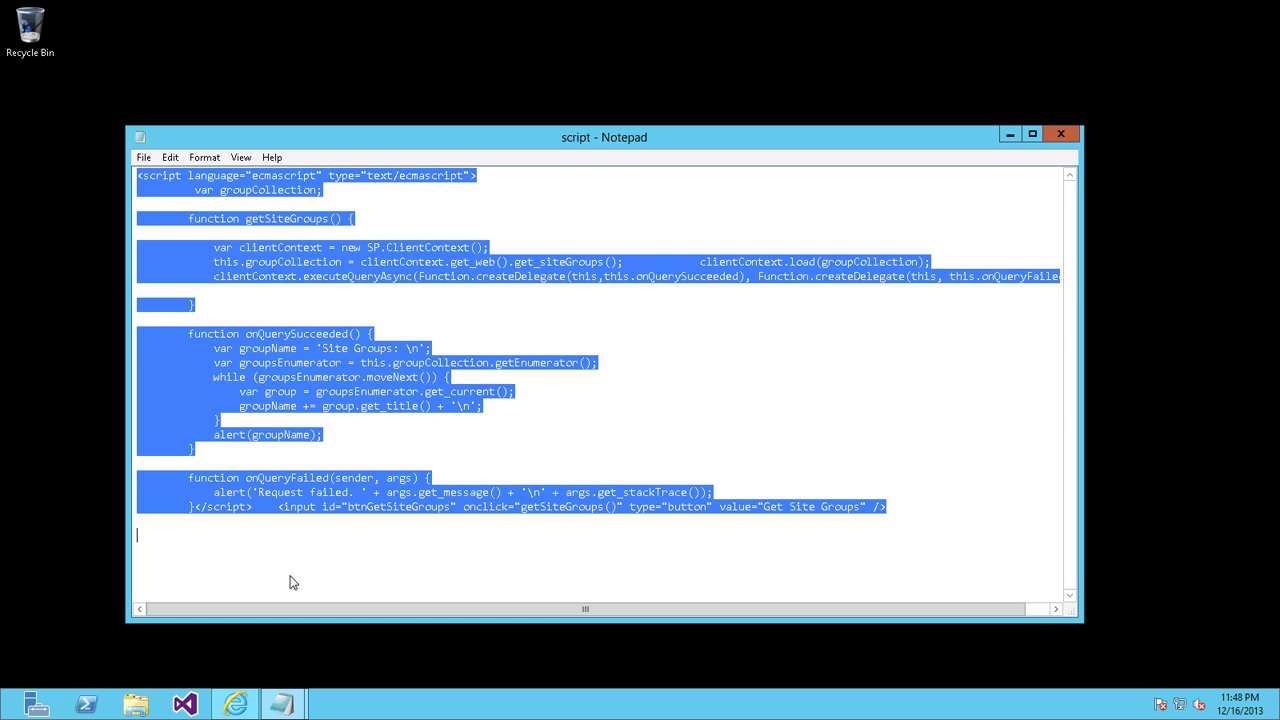
{"action": "key", "text": "alt+Tab"}
{"action": "key", "text": "alt+Tab"}
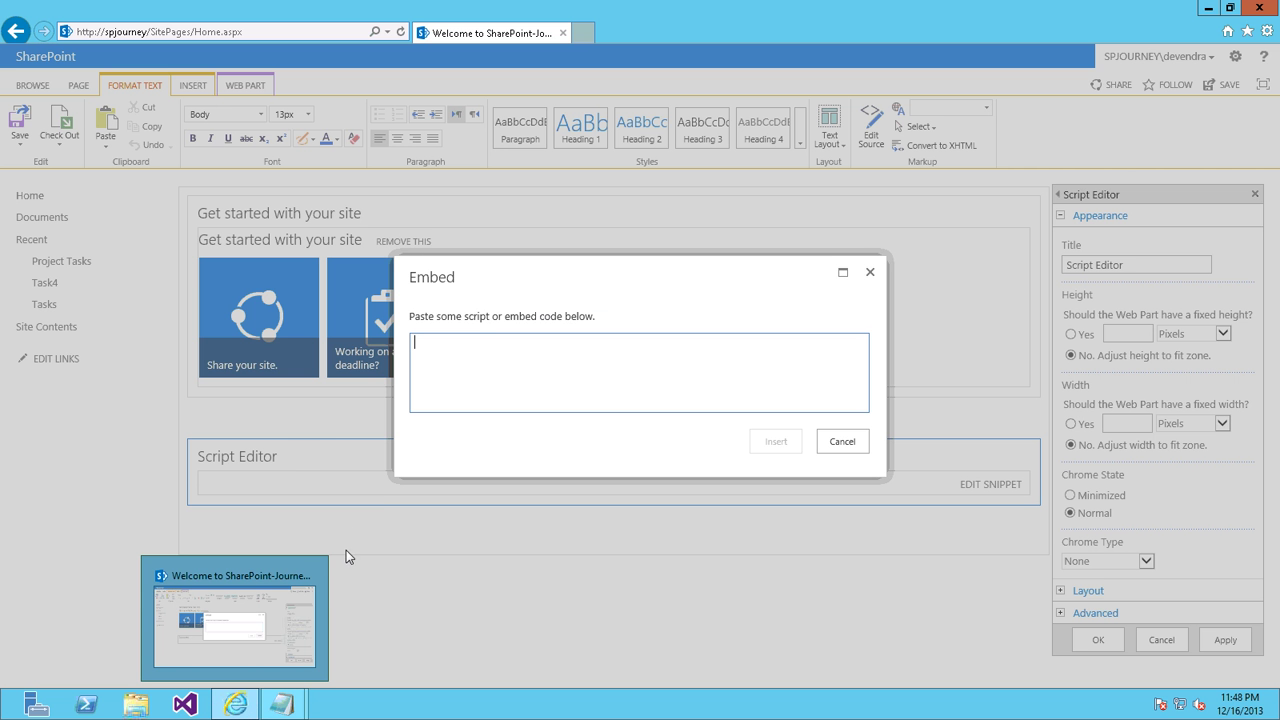
Step: Paste the Get Site Groups code into the Embed box, apply the web part, and save the page
{"action": "key", "text": "ctrl+v"}
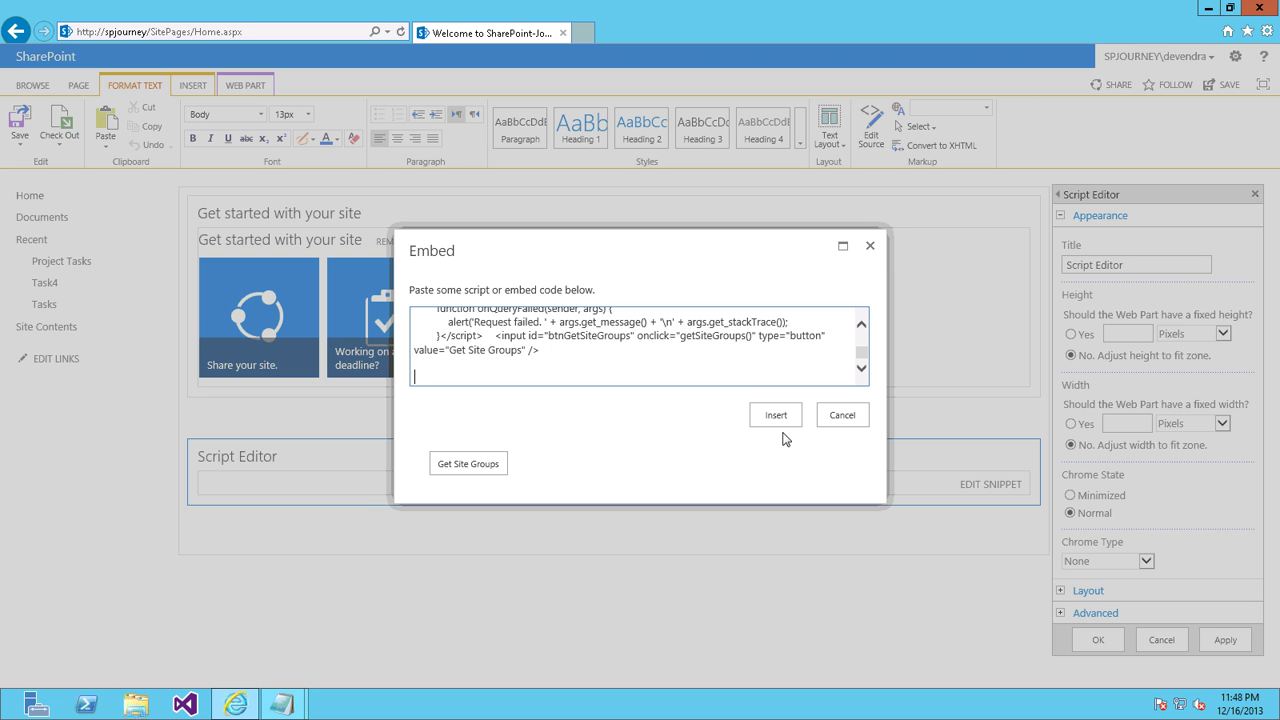
{"action": "left_click", "coordinate": [777, 418]}
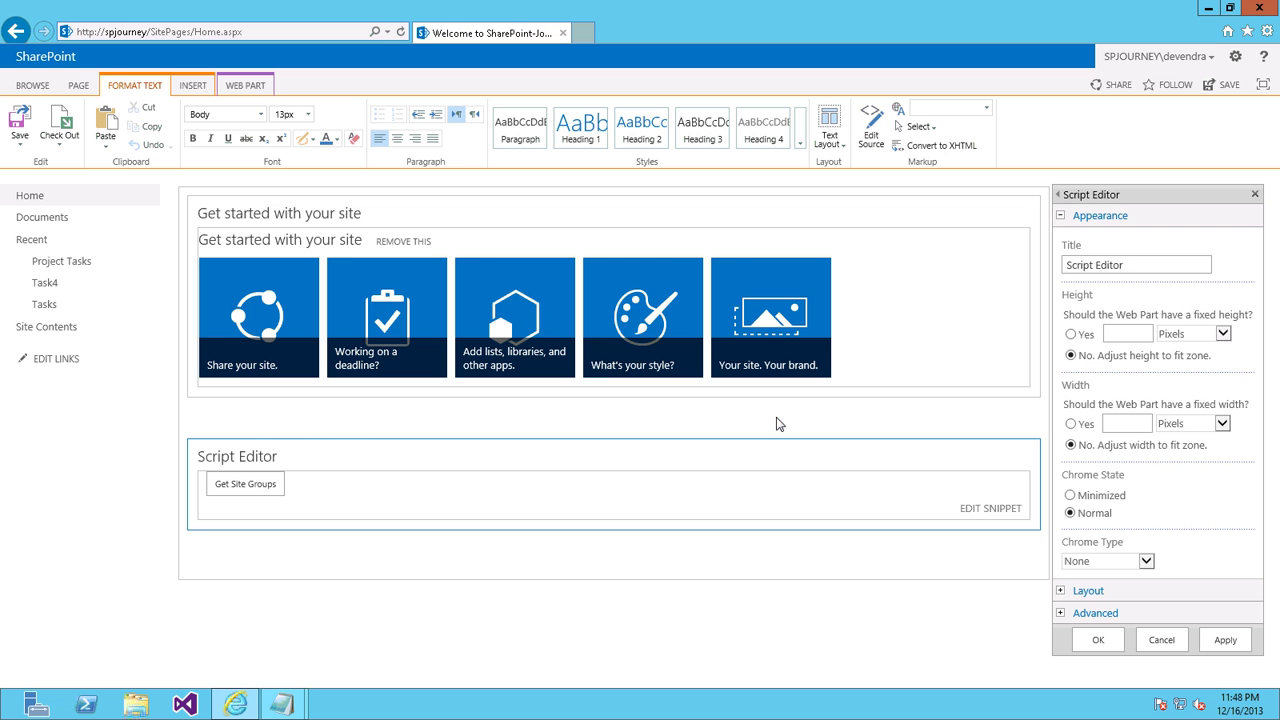
{"action": "left_click", "coordinate": [1240, 646]}
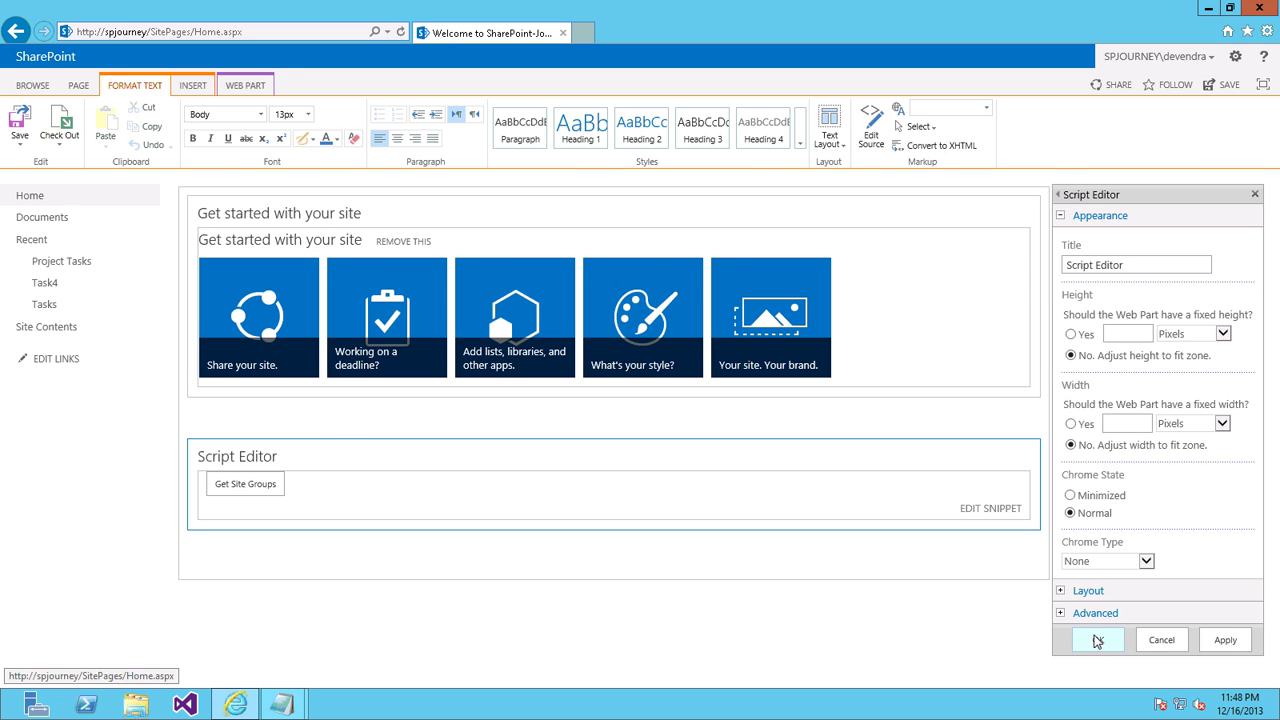
{"action": "left_click", "coordinate": [1097, 645]}
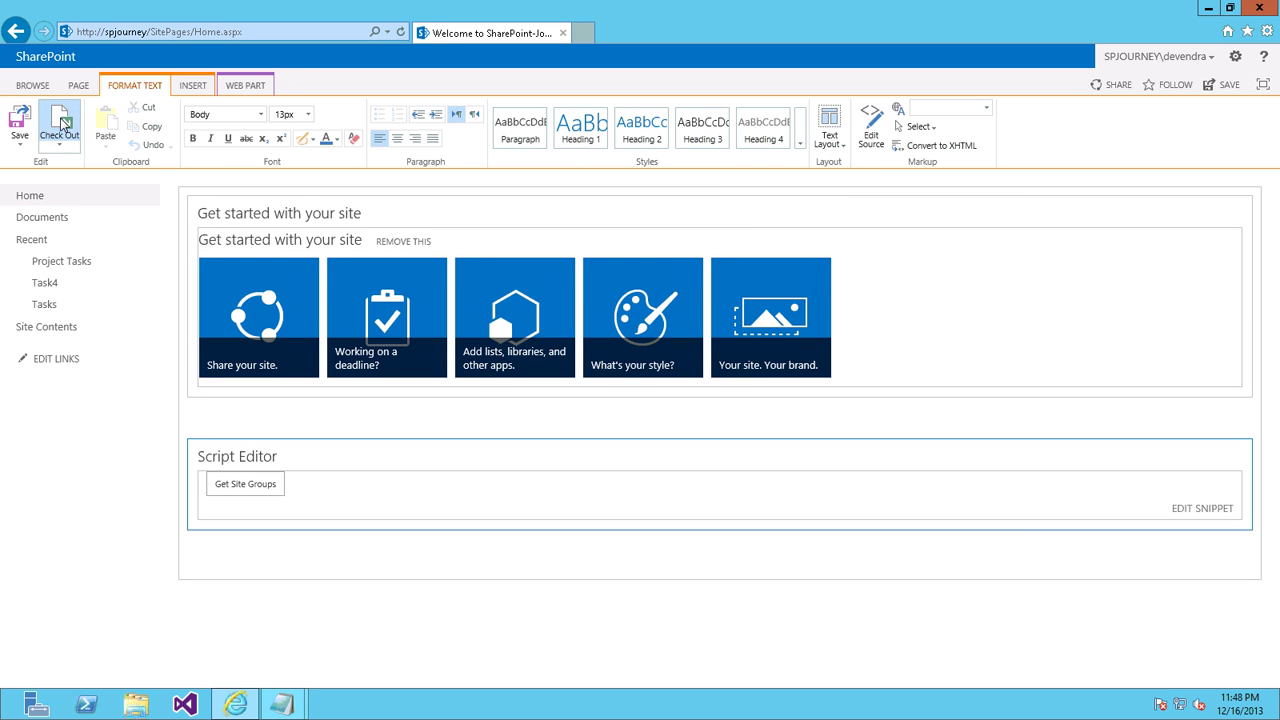
{"action": "left_click", "coordinate": [22, 113]}
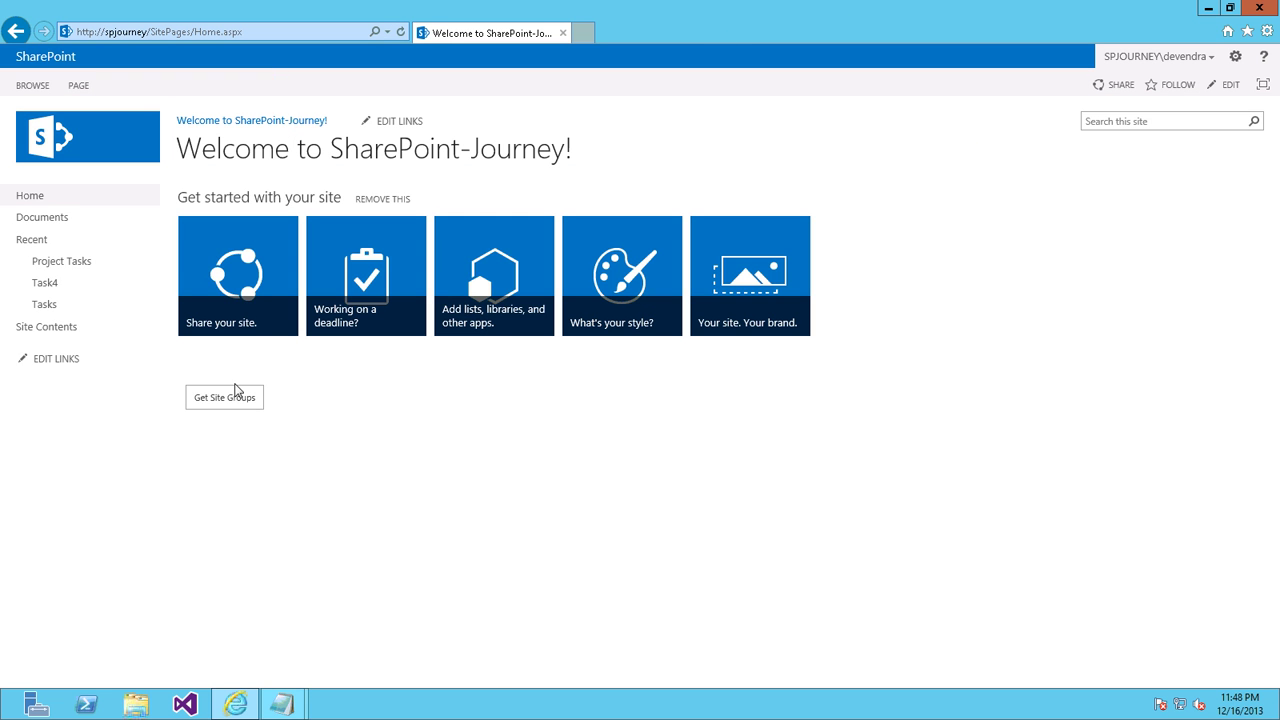
Step: Run Get Site Groups (alerting Excel Services Viewers), then view all groups under Site Settings' People and Groups
{"action": "left_click", "coordinate": [230, 398]}
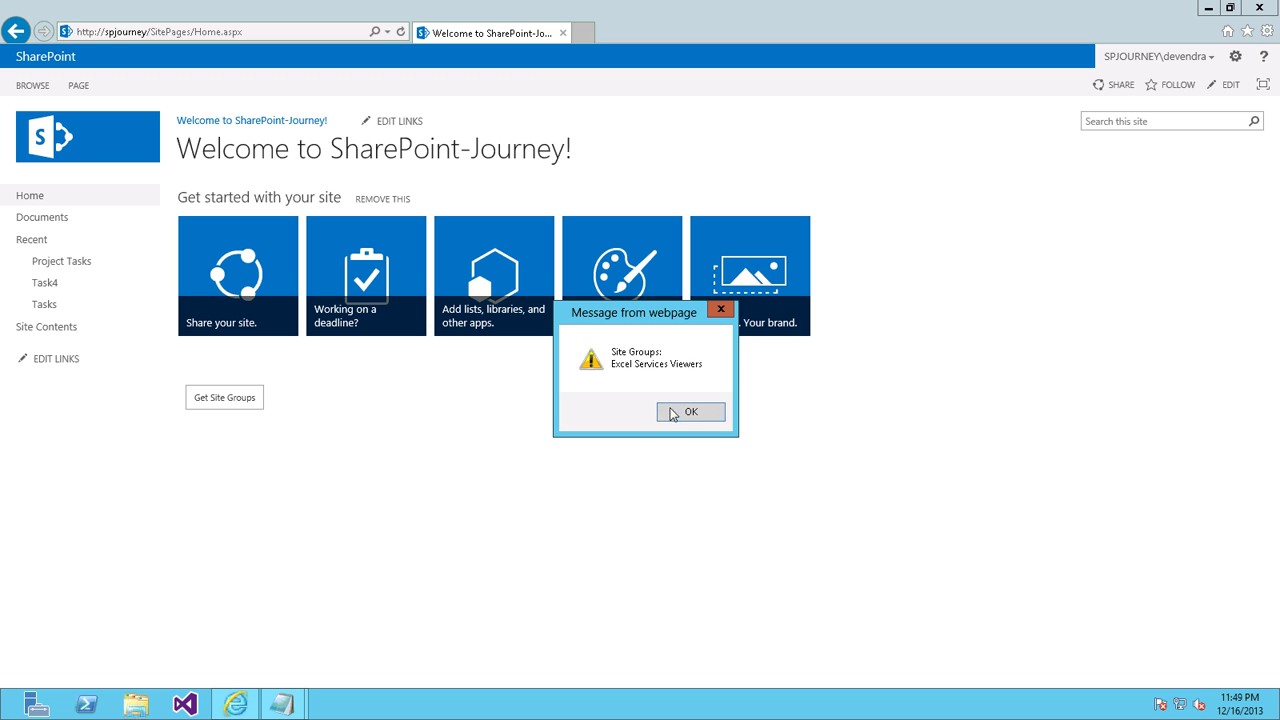
{"action": "left_click", "coordinate": [676, 414]}
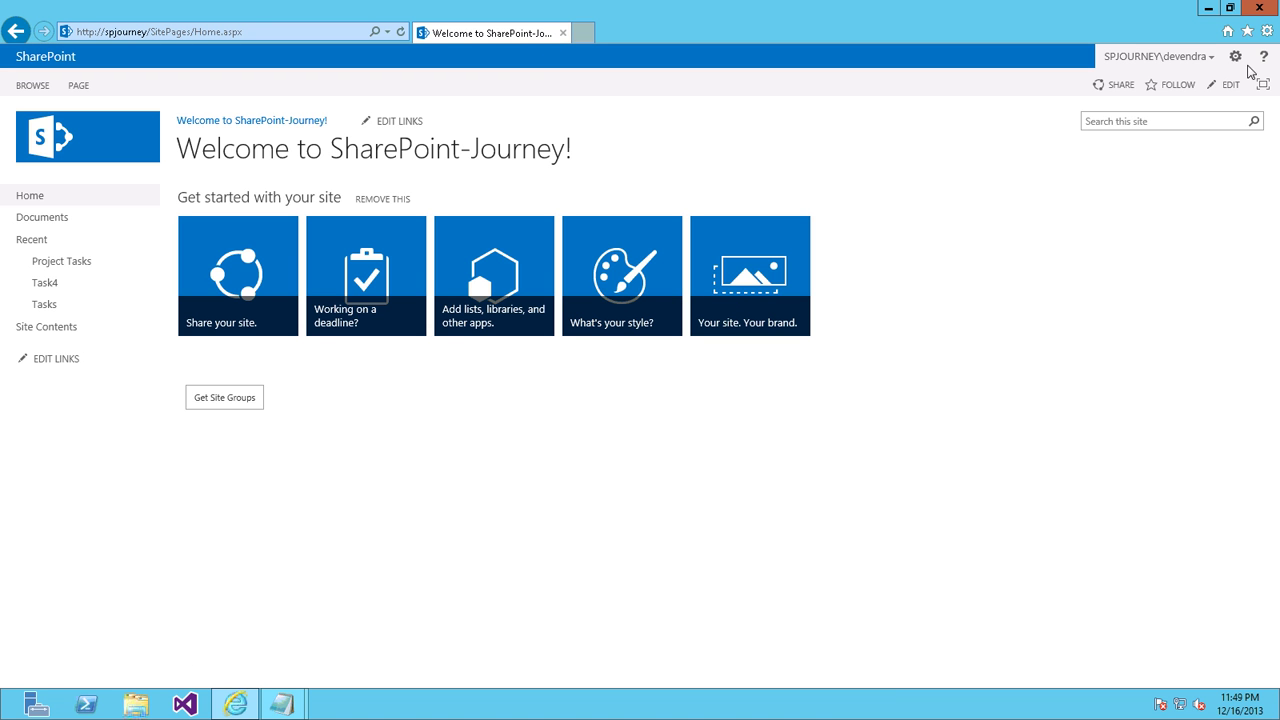
{"action": "left_click", "coordinate": [1235, 57]}
{"action": "left_click", "coordinate": [1195, 254]}
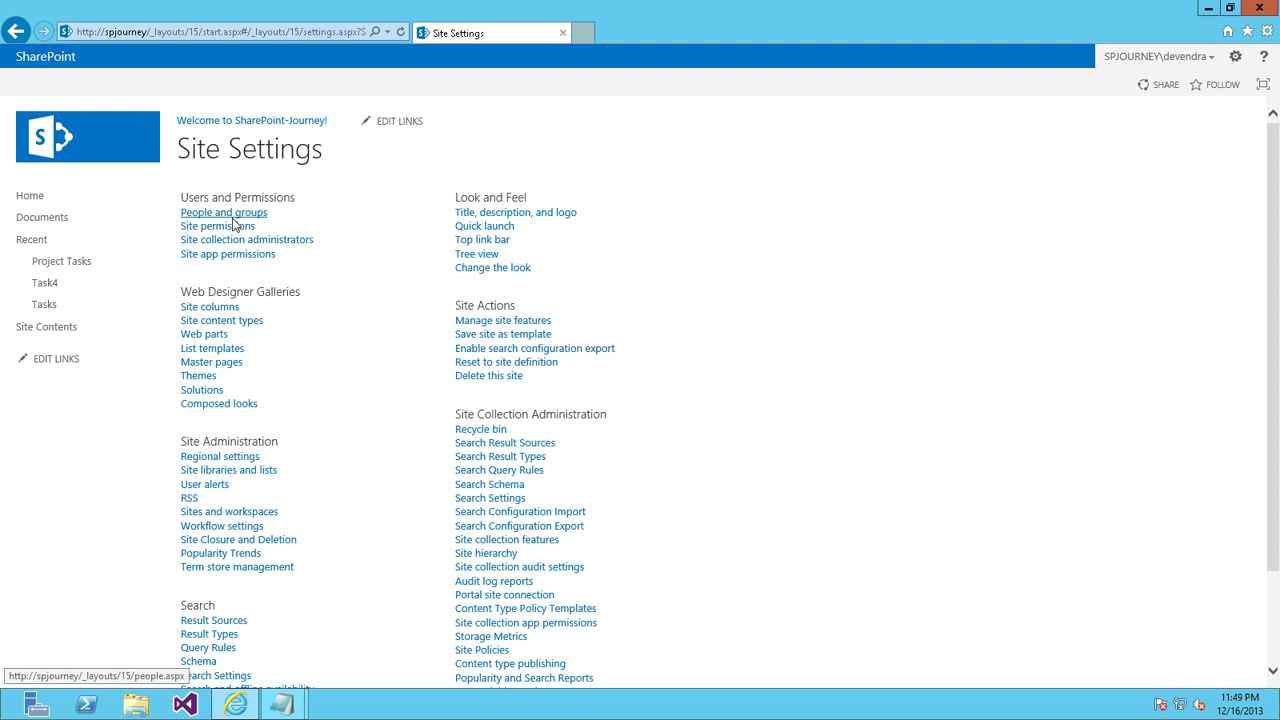
{"action": "left_click", "coordinate": [237, 212]}
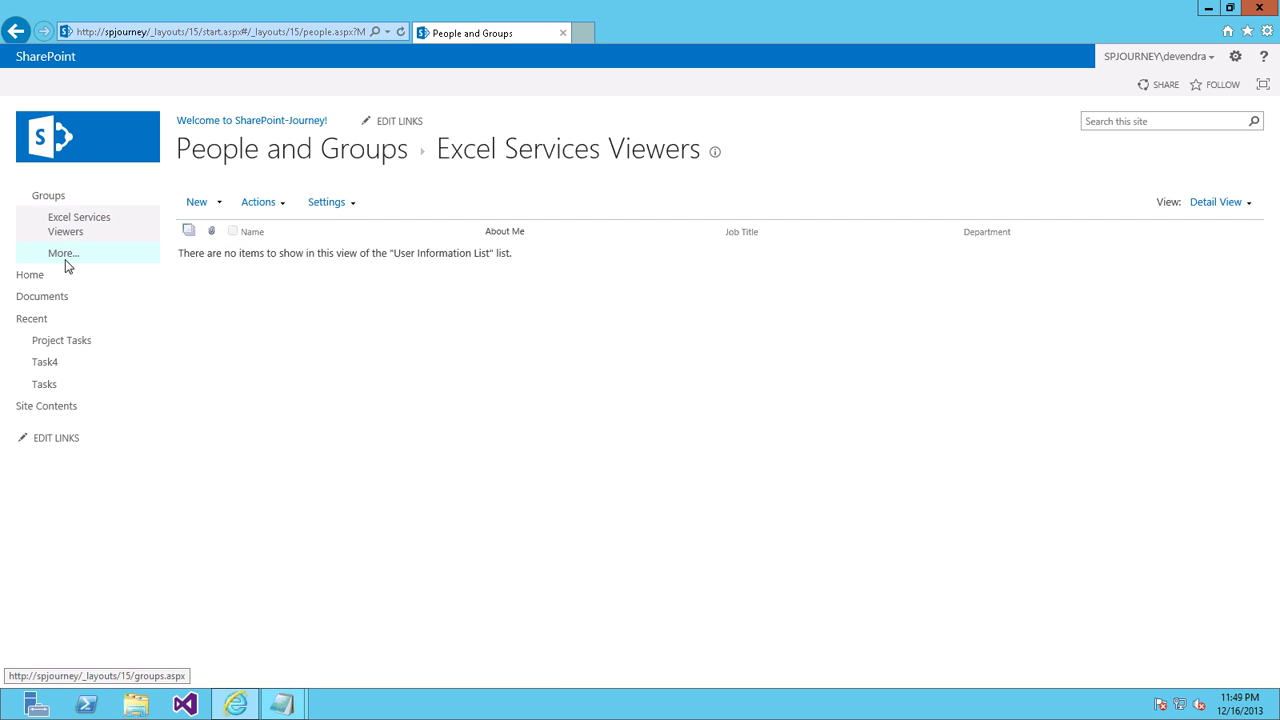
{"action": "left_click", "coordinate": [65, 256]}
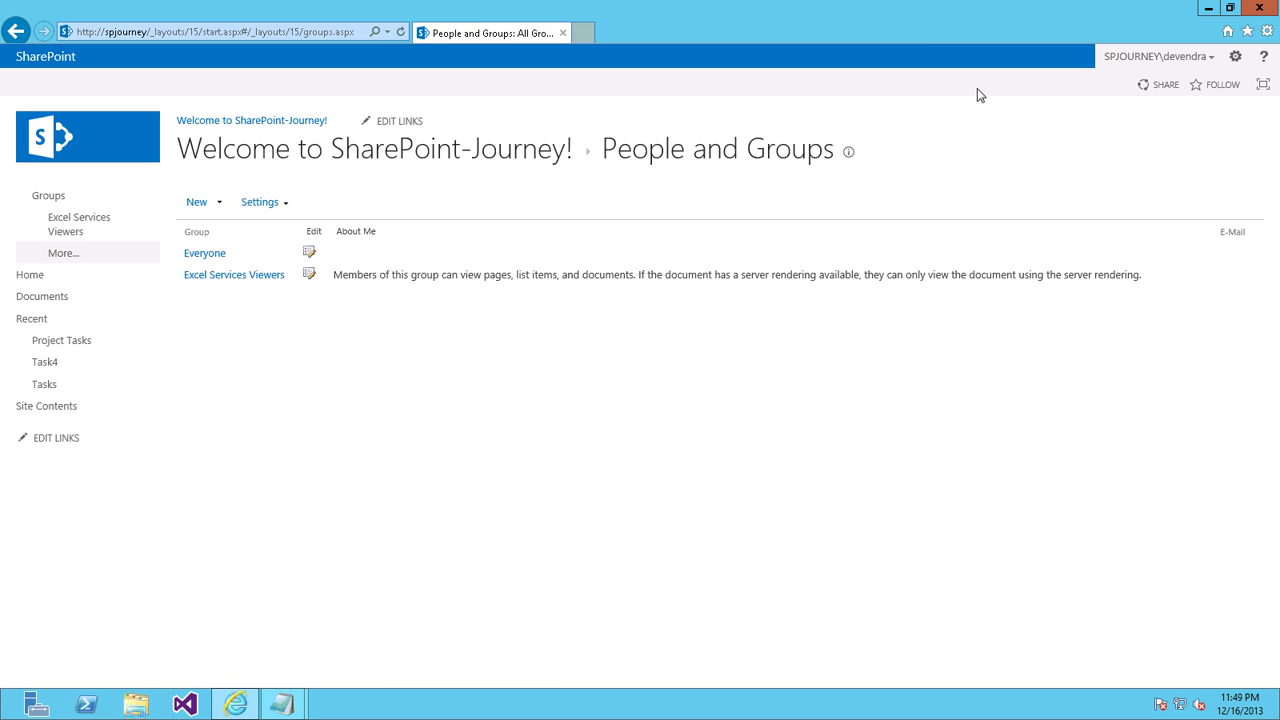
Step: Leave remote desktop full screen and switch to the 'Script Editor webpart in SharePoint 2013' slide show
{"action": "key", "text": "ctrl+alt+Break"}
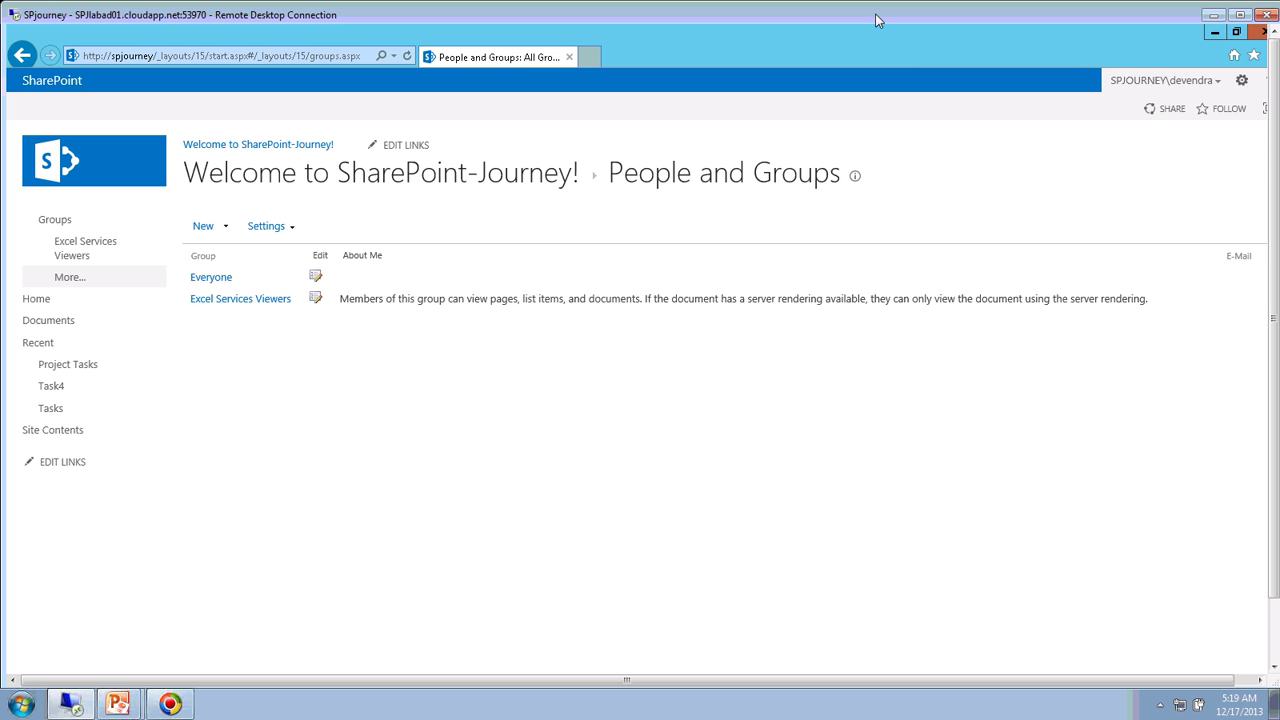
{"action": "key", "text": "alt+Tab"}
{"action": "key", "text": "alt+Tab"}
{"action": "key", "text": "alt+Tab"}
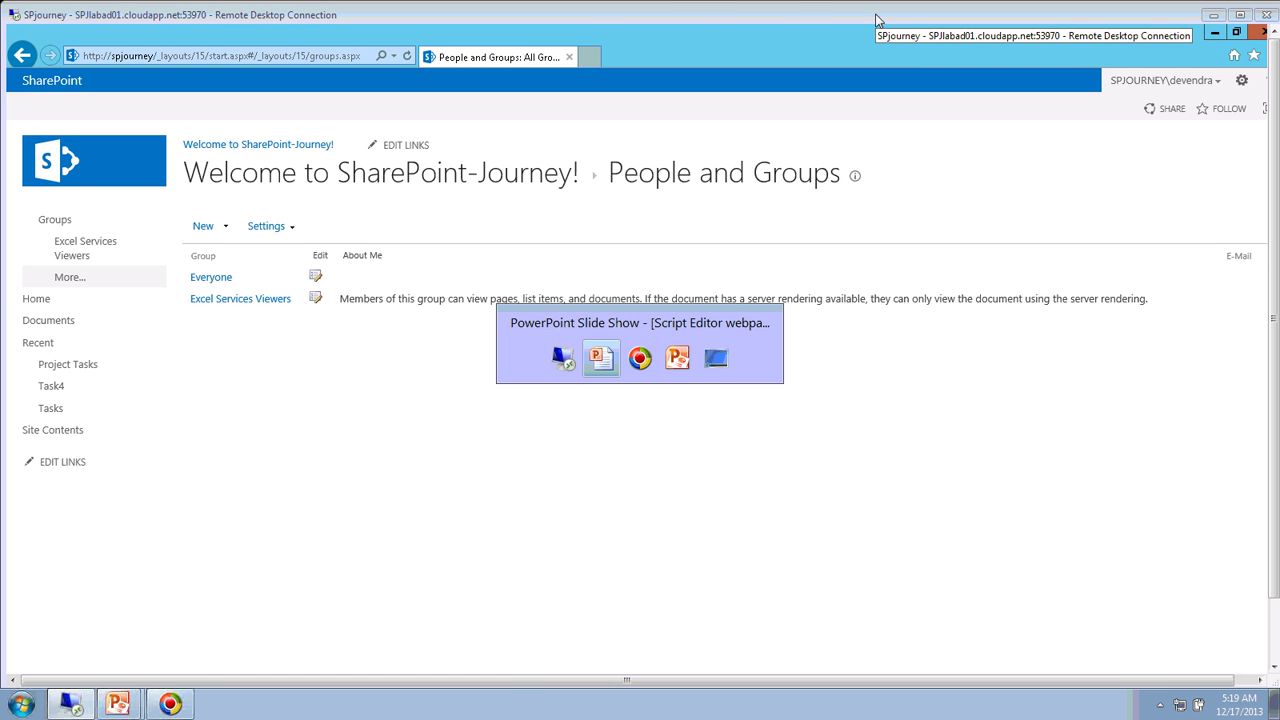